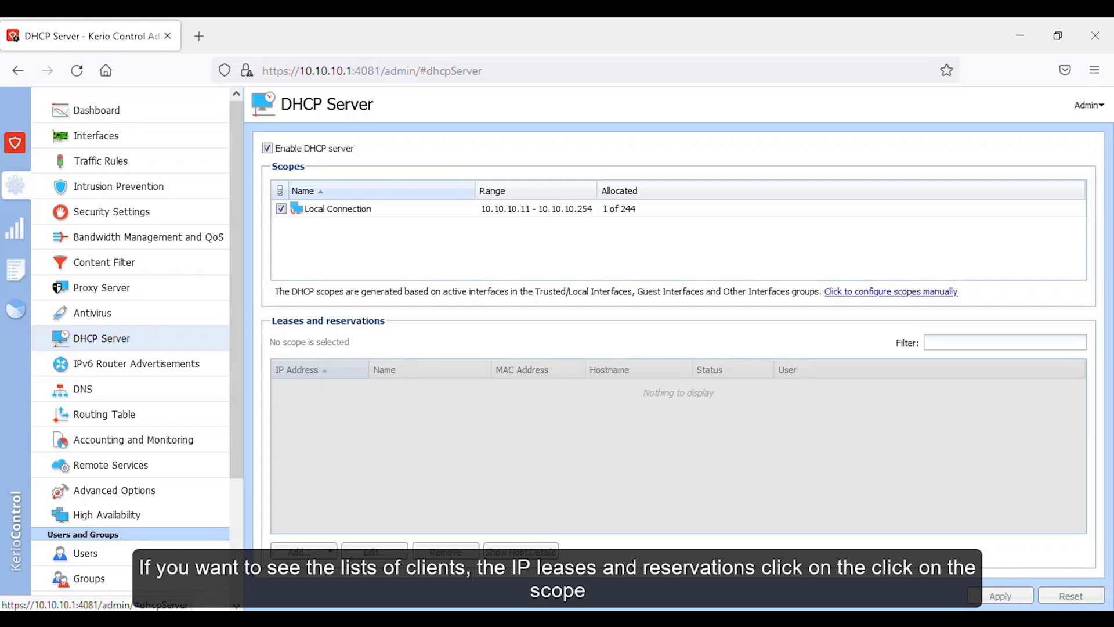
Select the Local Connection scope to list its leases, showing one device at 10.10.10.11
click(430, 208)
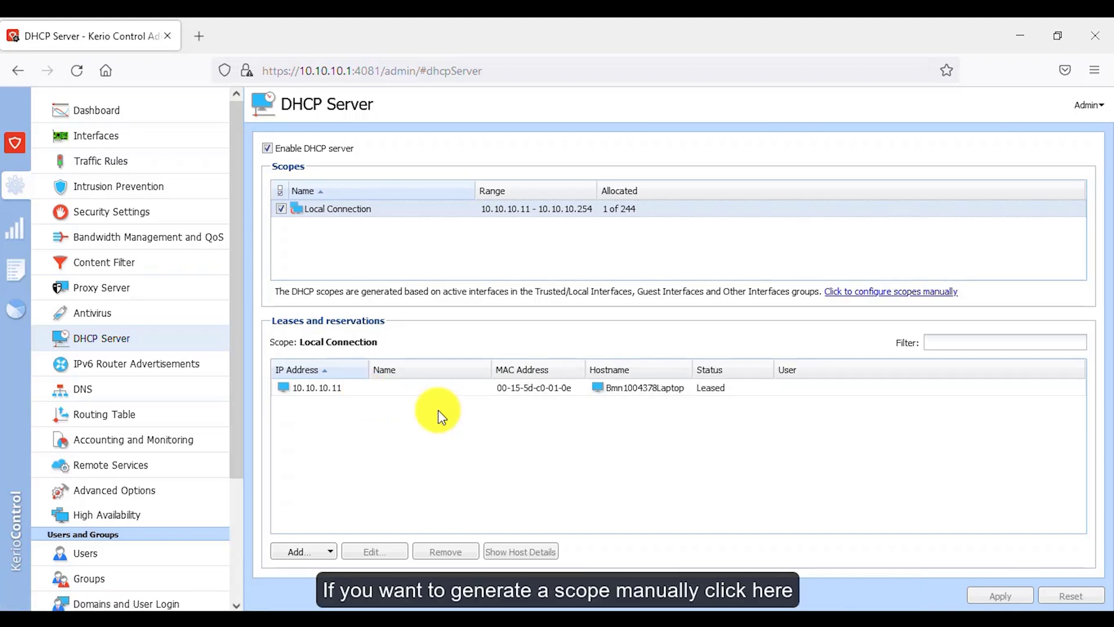
Switch the DHCP server to manual scope configuration and confirm the change
click(874, 293)
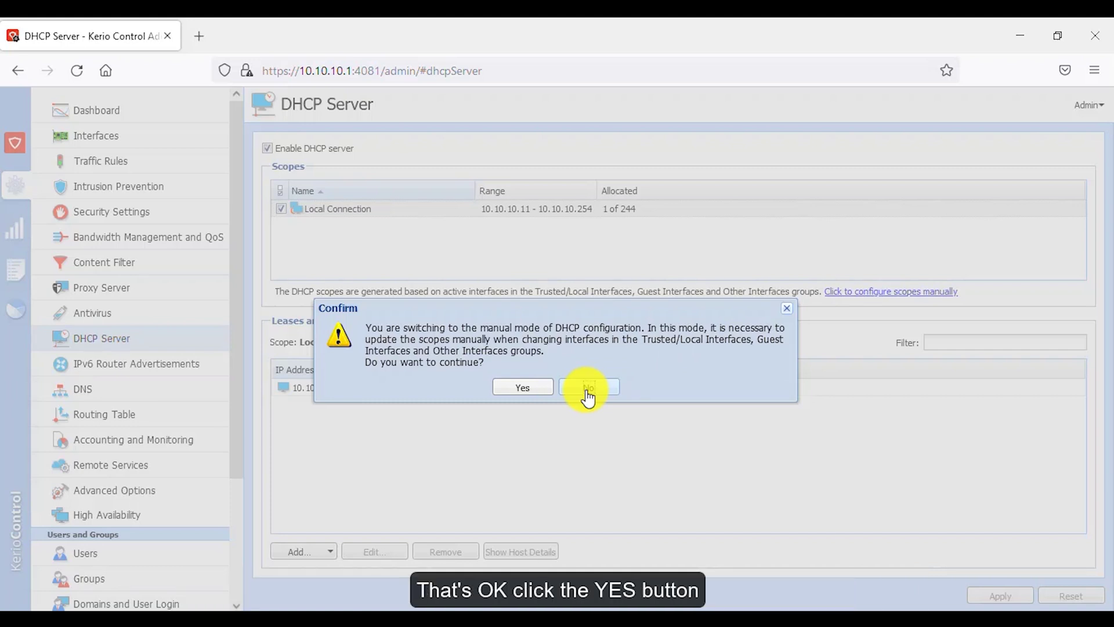
click(522, 388)
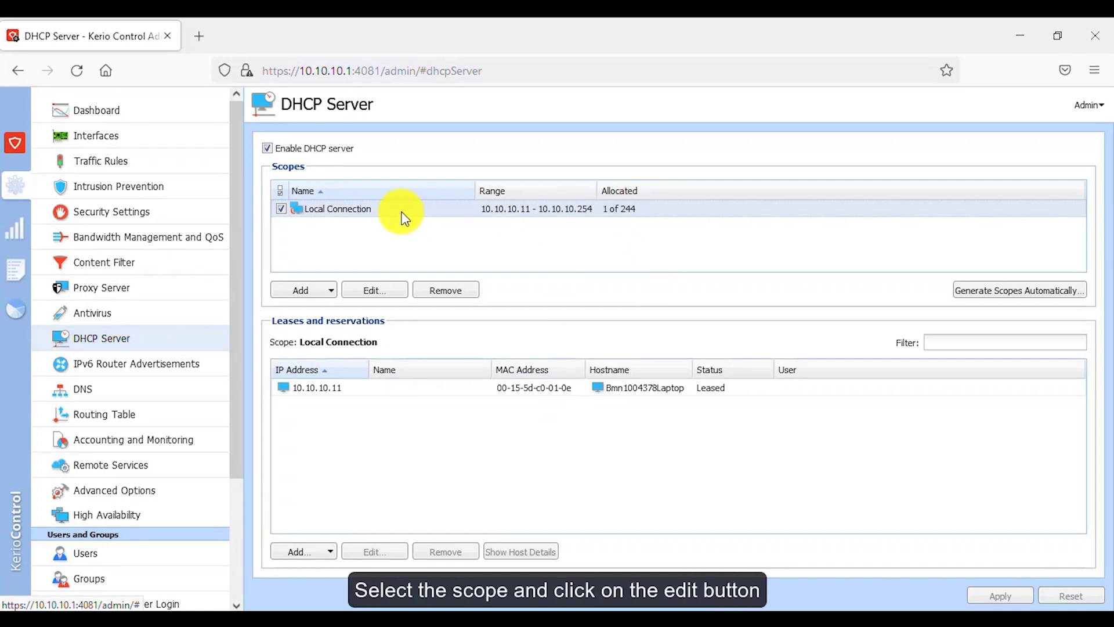
Edit the Local Connection scope's range to run from 192.168.137.1 to 192.168.137.254
click(369, 293)
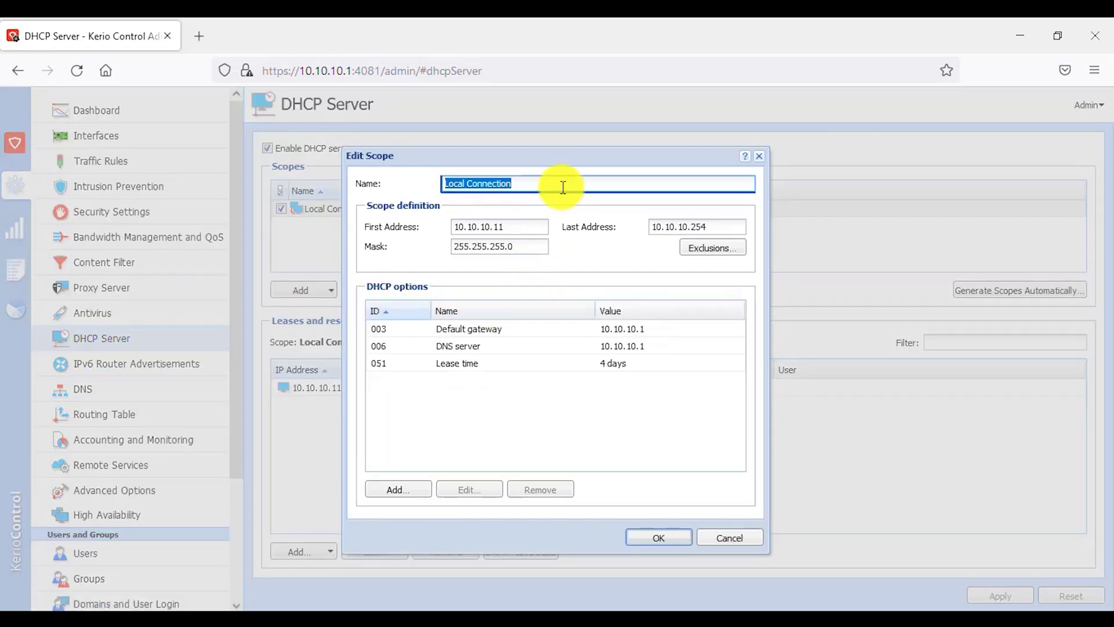
click(563, 187)
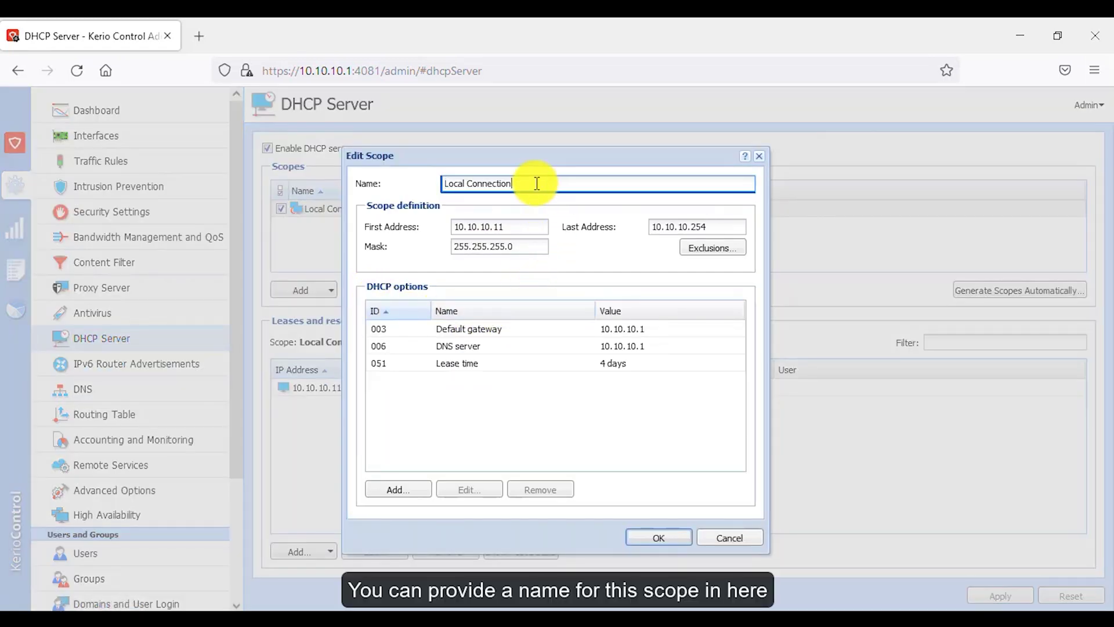
drag(524, 184, 440, 179)
double_click(528, 227)
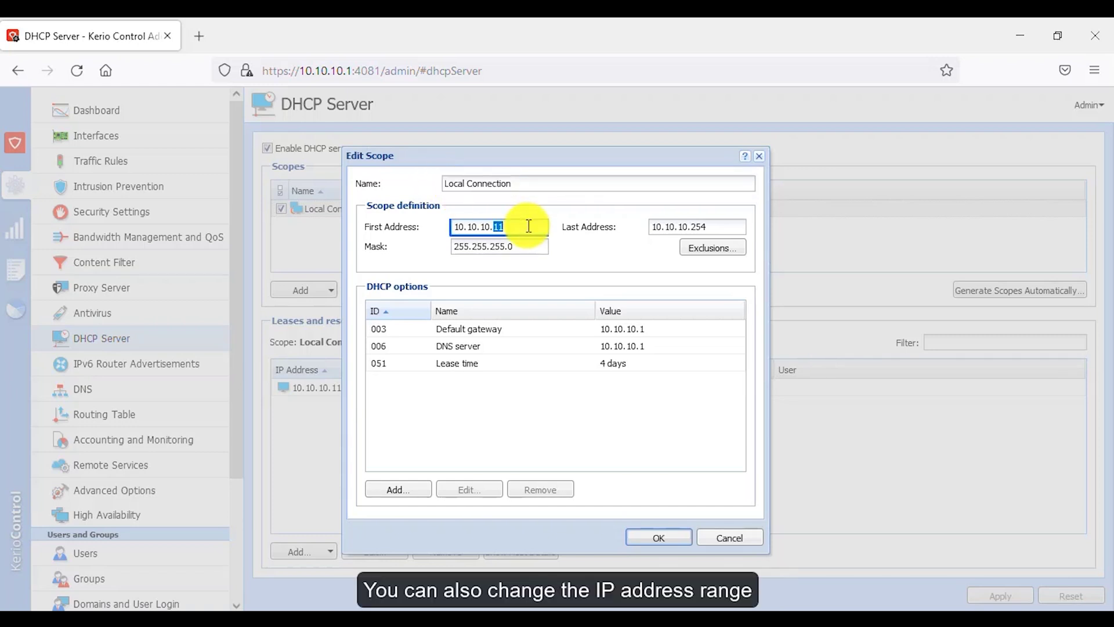
click(528, 226)
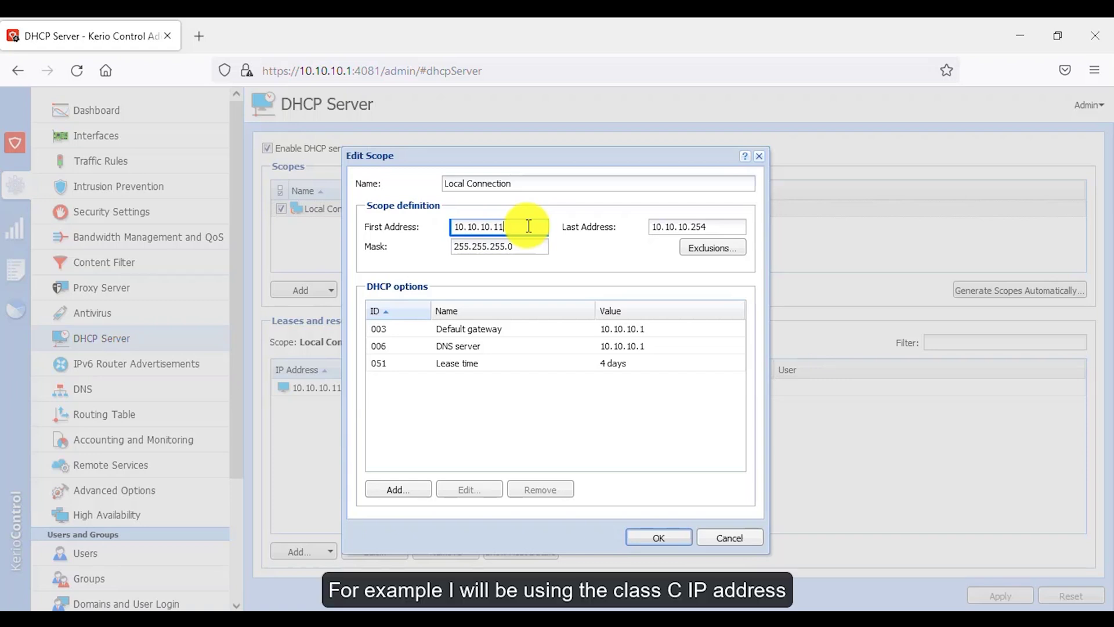
triple_click(529, 227)
text(192.168.137.1)
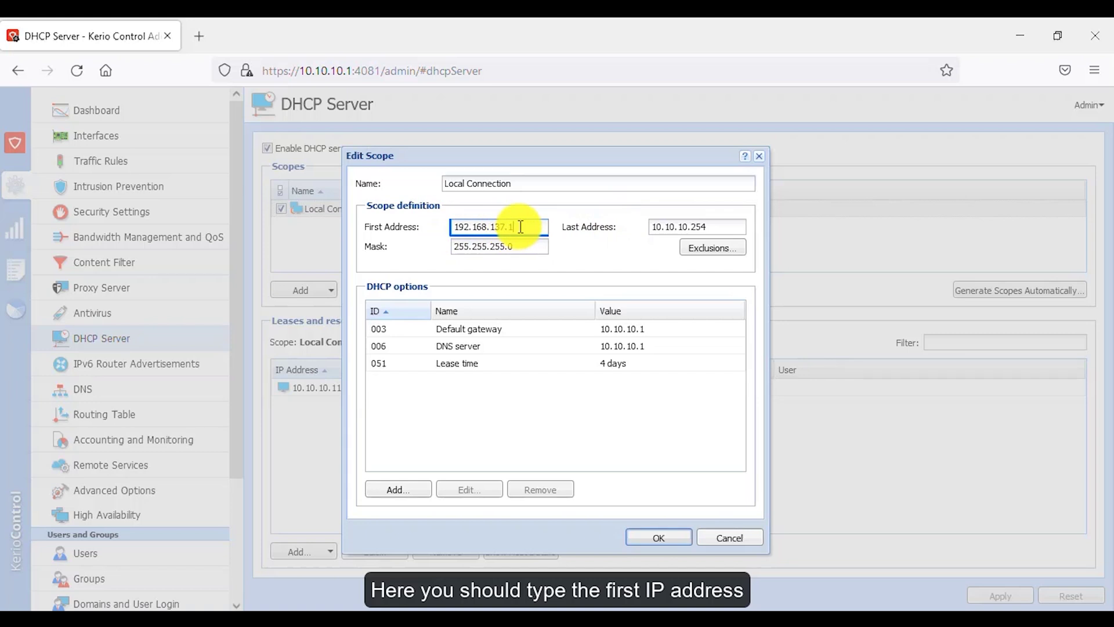
double_click(715, 226)
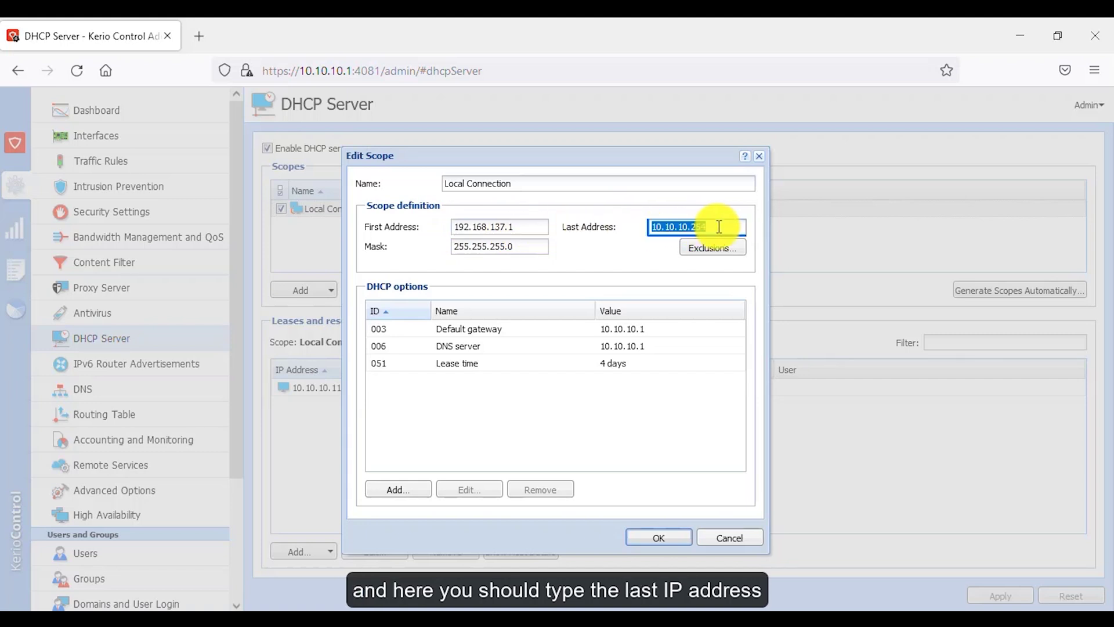
text(192.168.137.254)
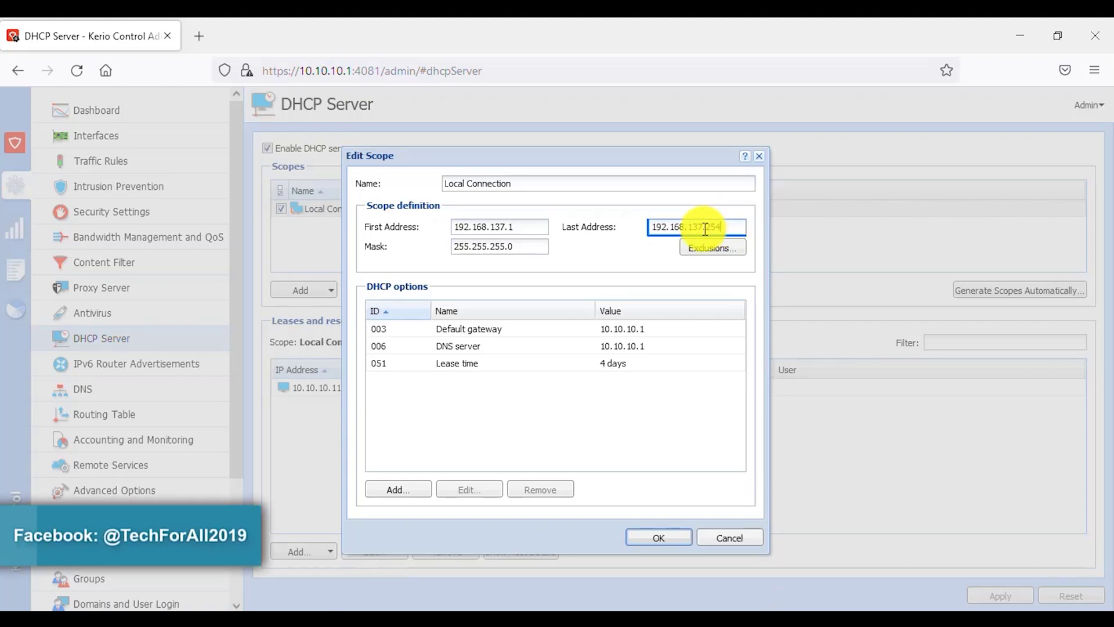
click(548, 246)
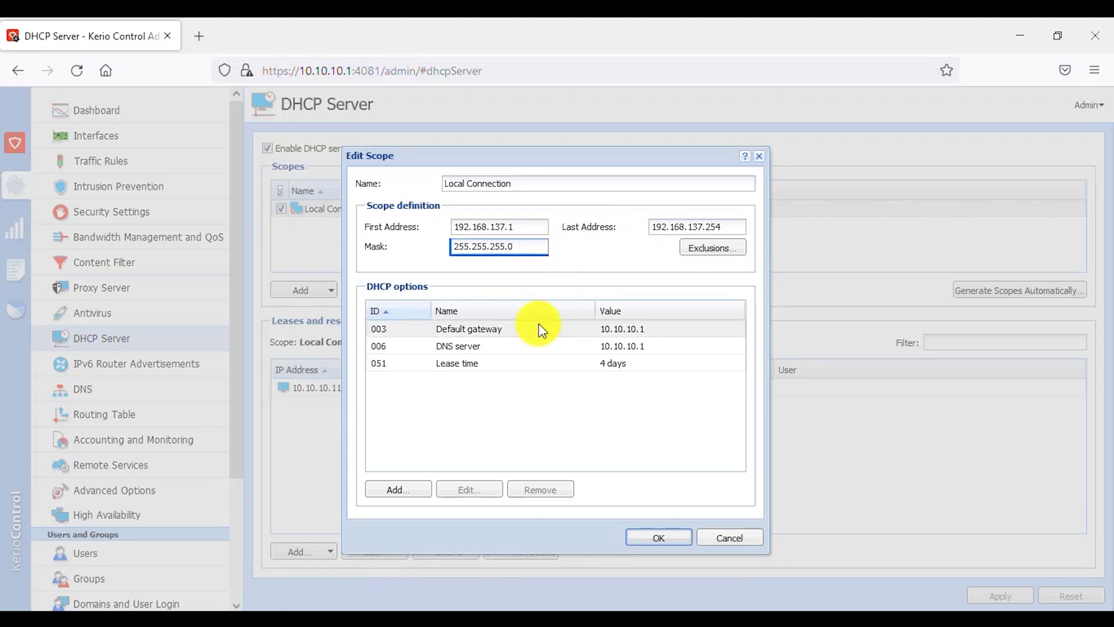
Set the scope's Default gateway option to 192.168.137.1
click(527, 229)
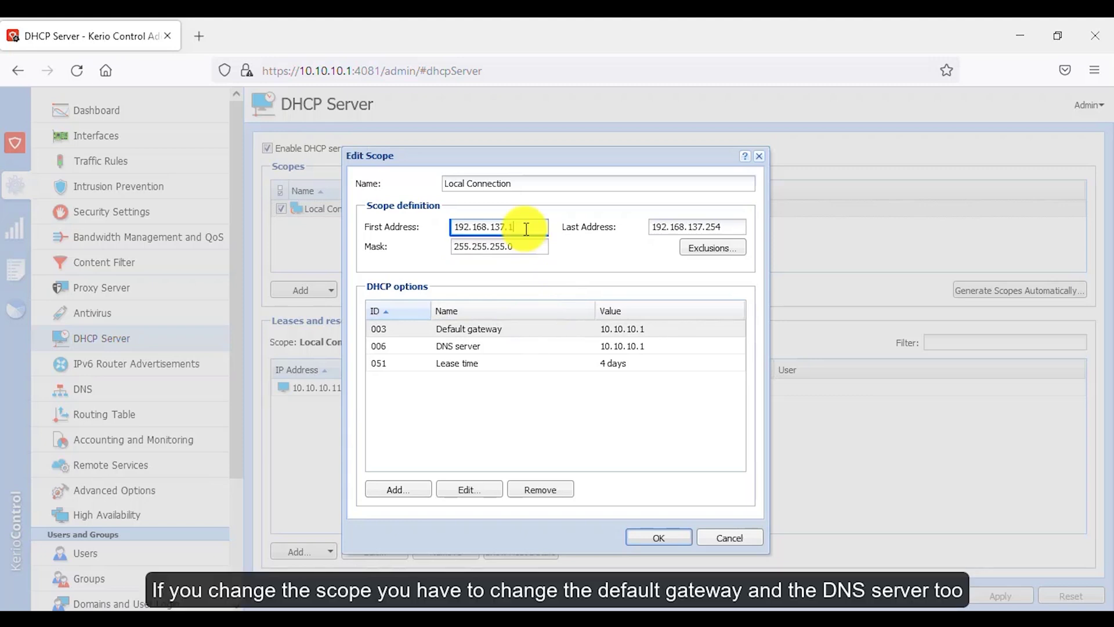
click(523, 329)
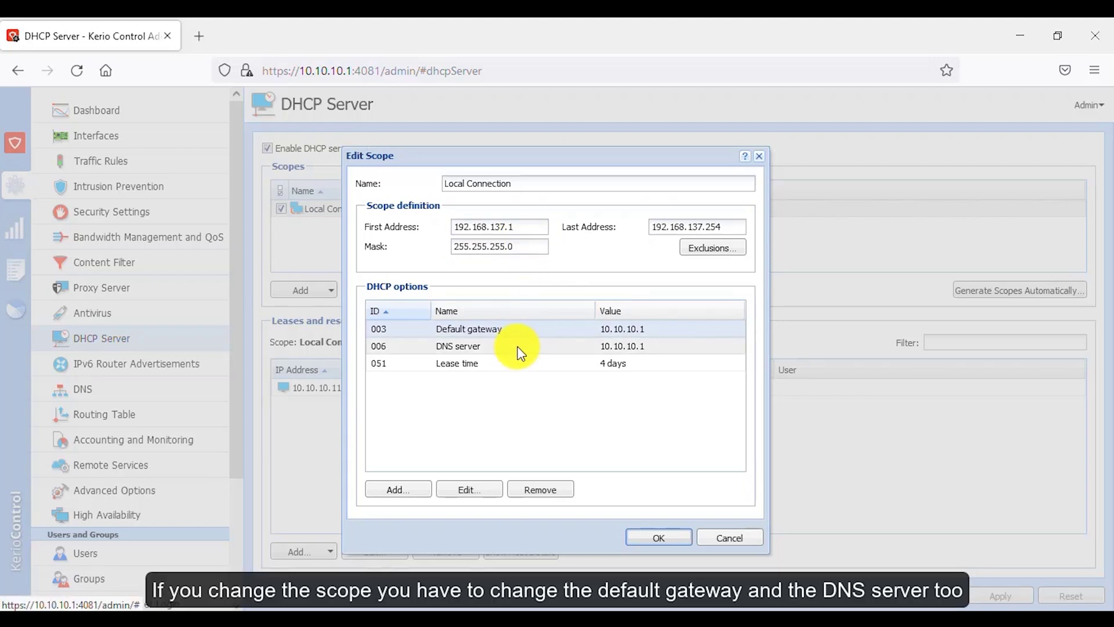
click(520, 347)
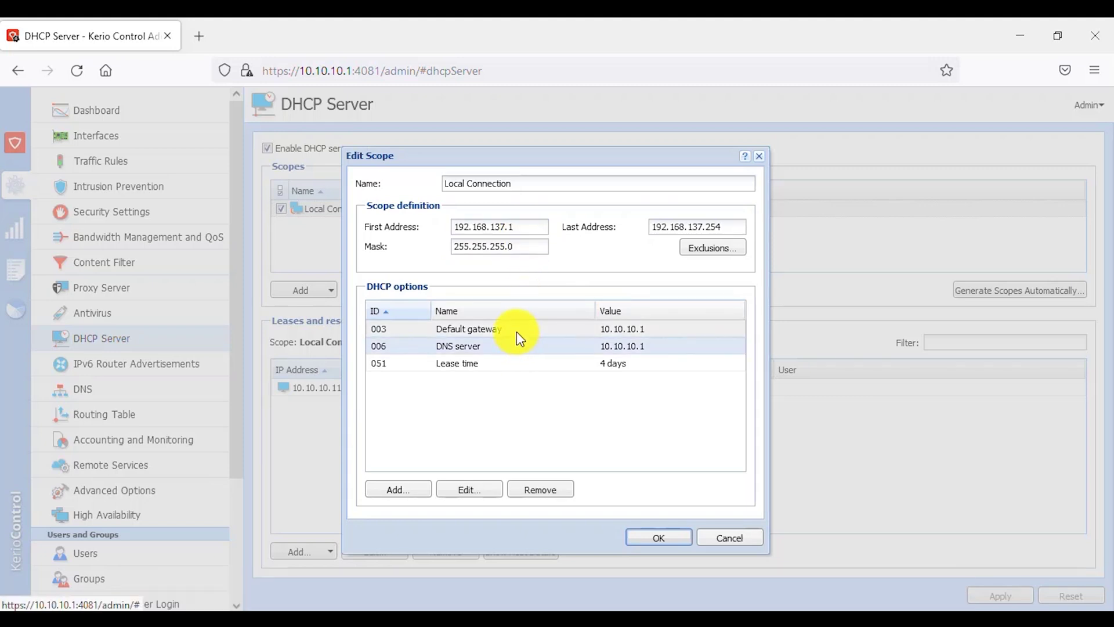
click(519, 336)
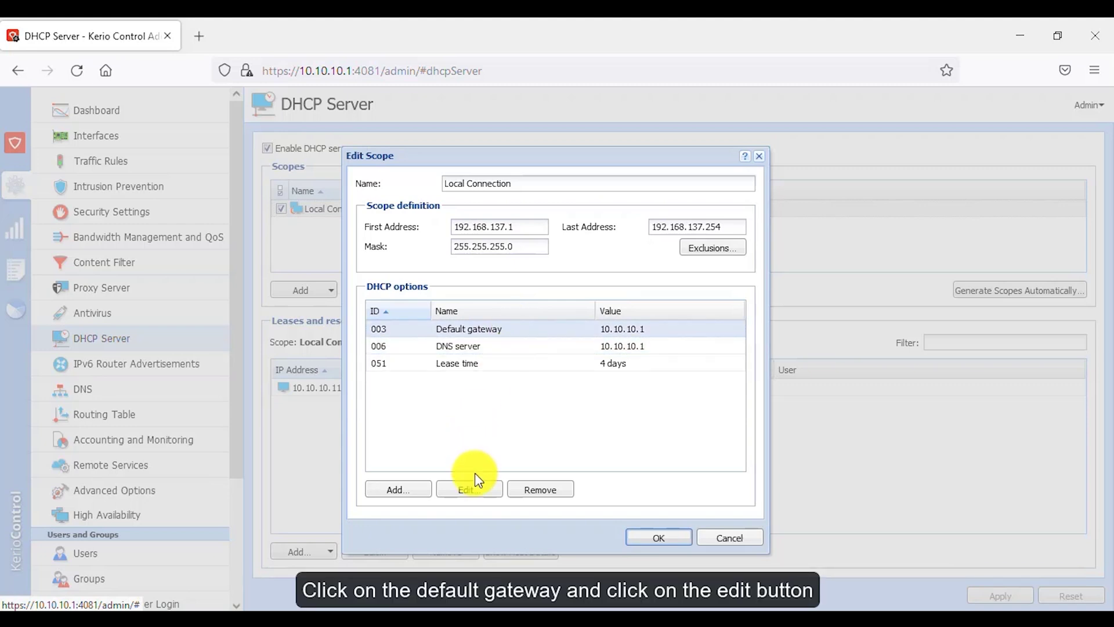
click(473, 492)
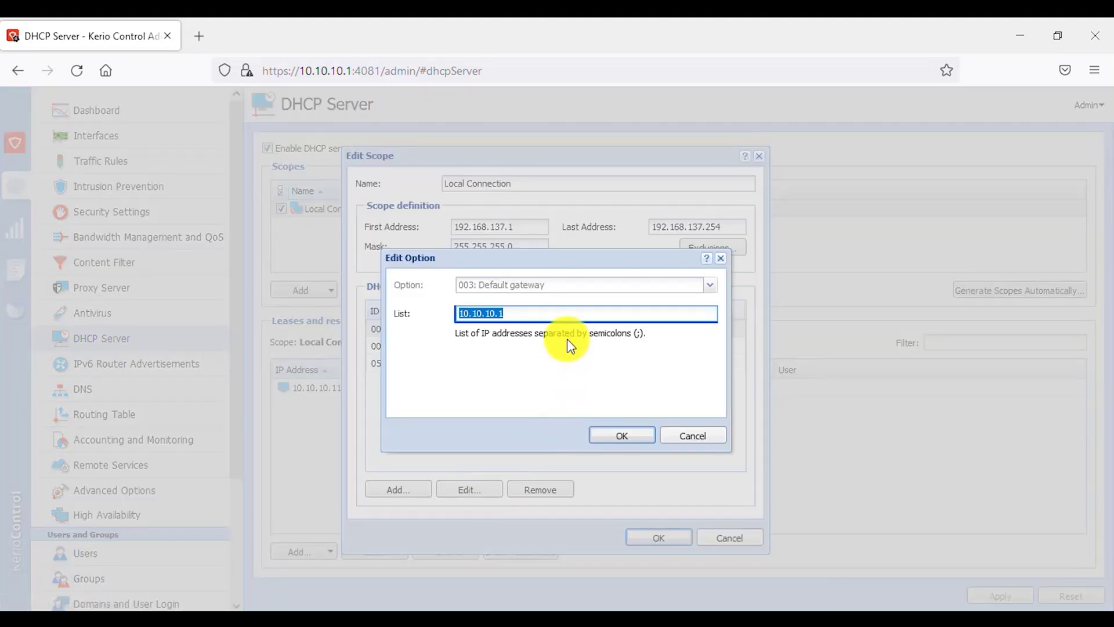
text(192.168.137.1)
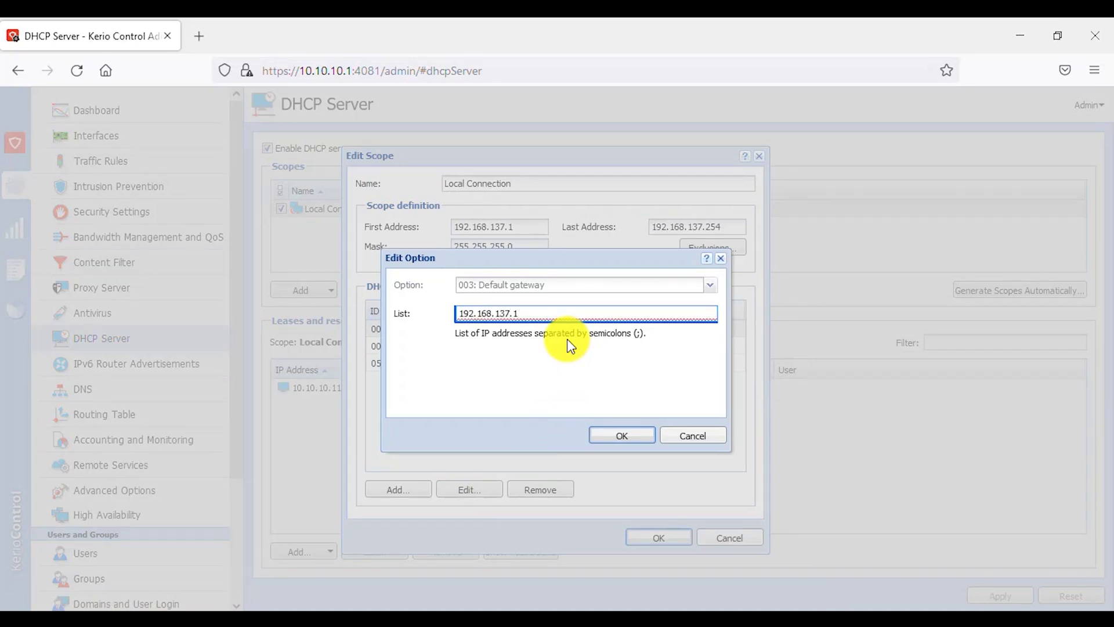
click(624, 428)
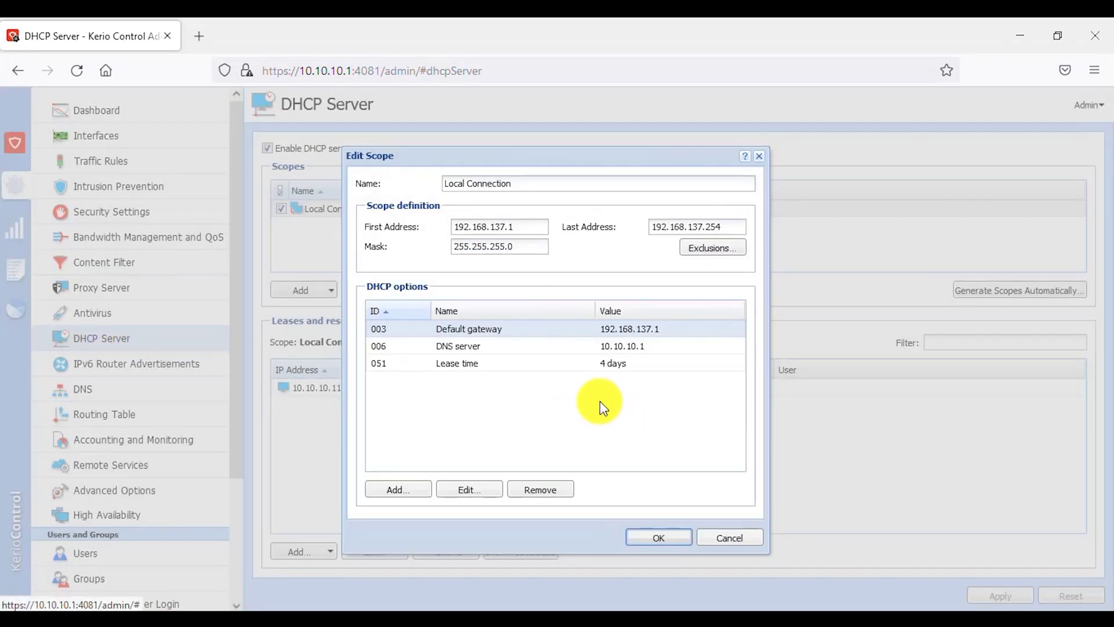
Set the scope's DNS server option to 192.168.137.1
click(535, 346)
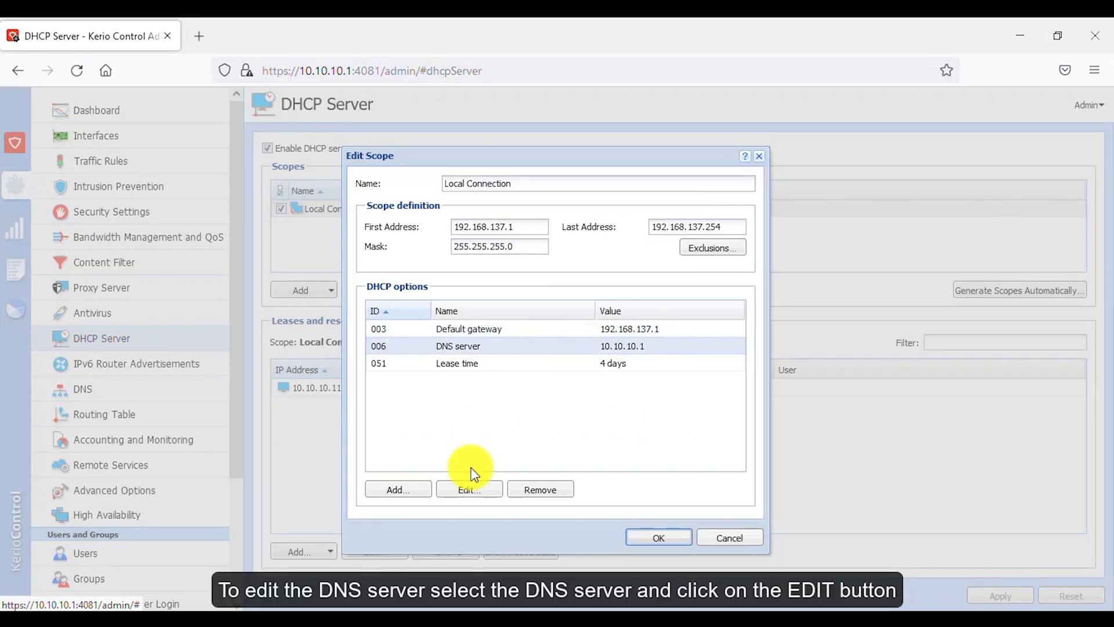
click(470, 492)
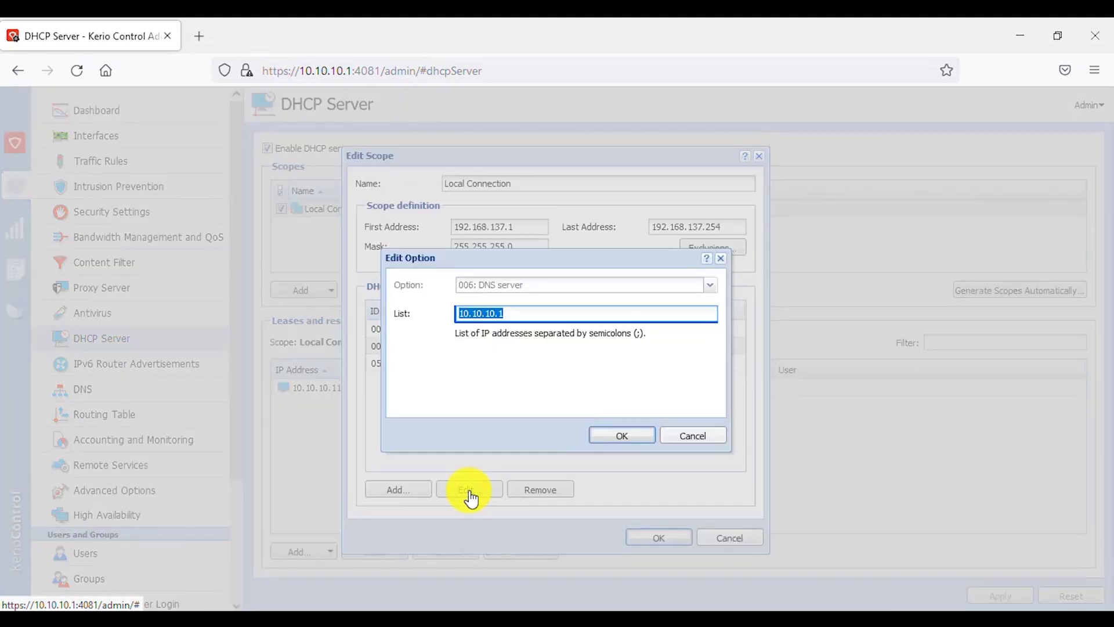
text(192.168.137.1)
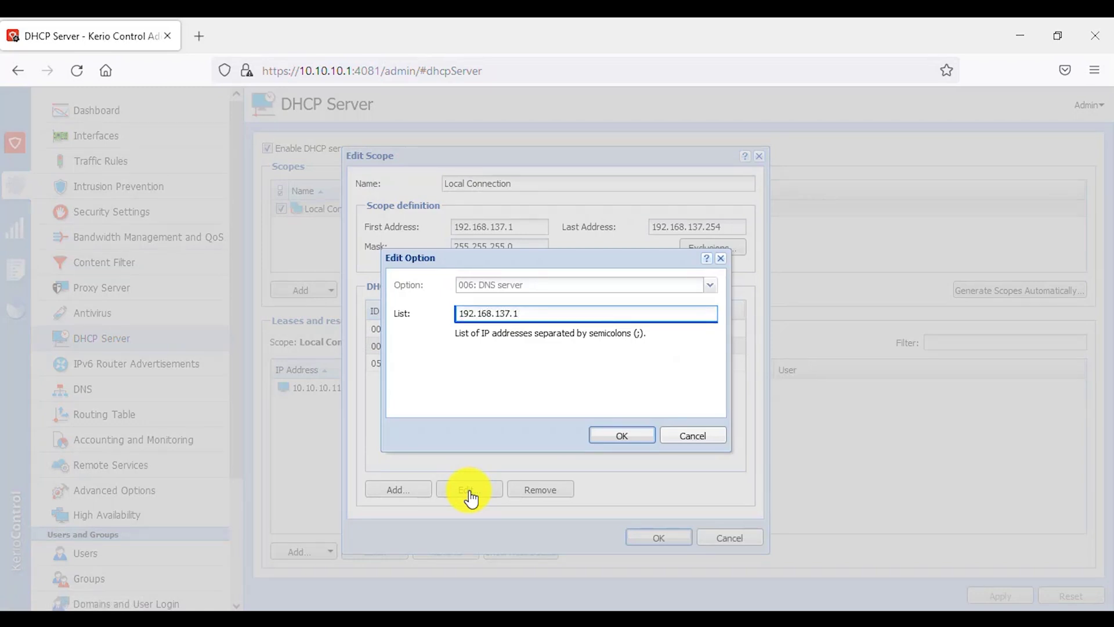
click(615, 436)
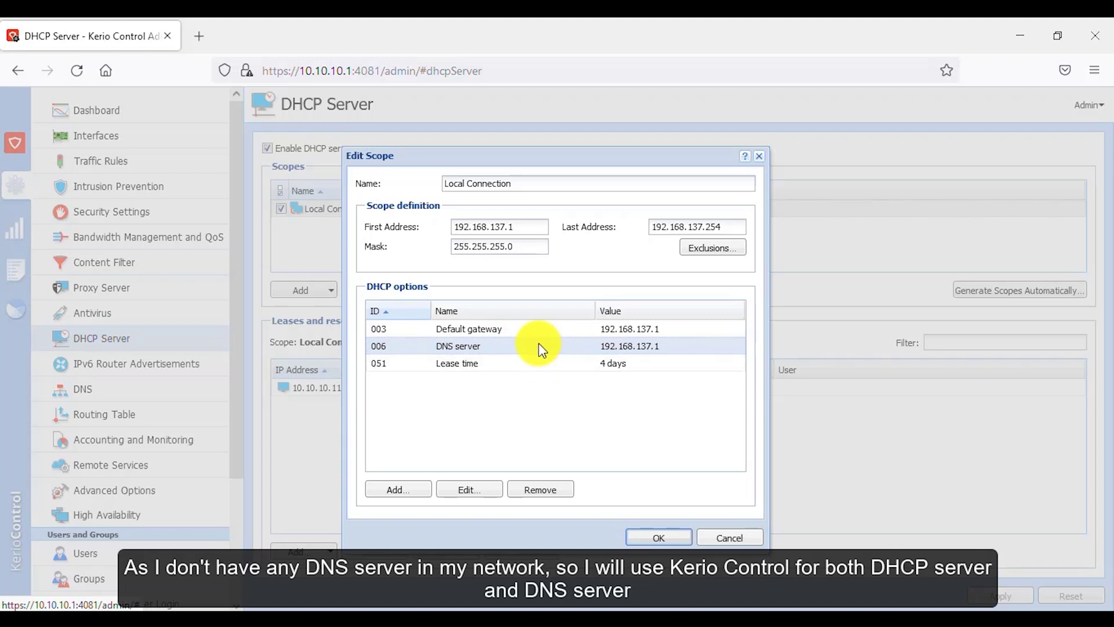
Change the 051 Lease time option from 4 days to 10 days
click(504, 367)
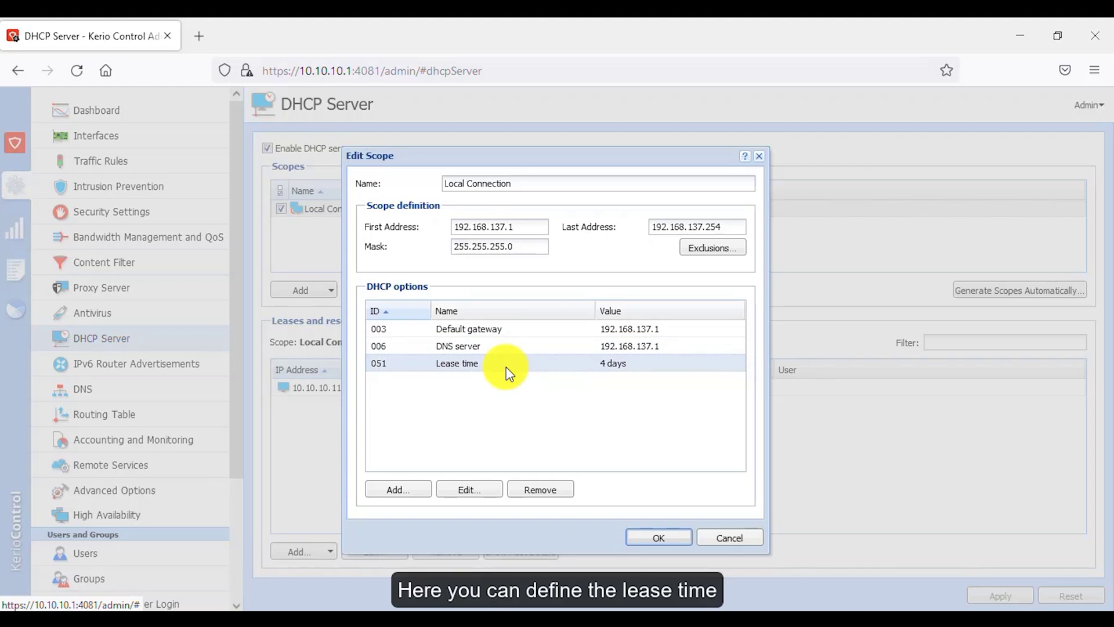
click(479, 492)
double_click(481, 317)
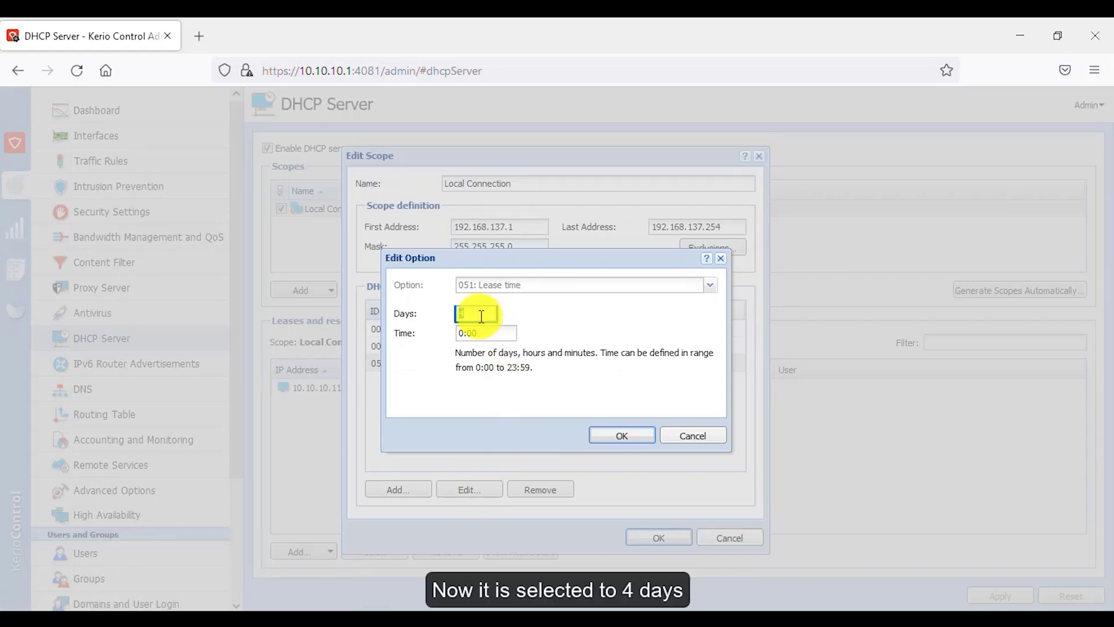
text(10)
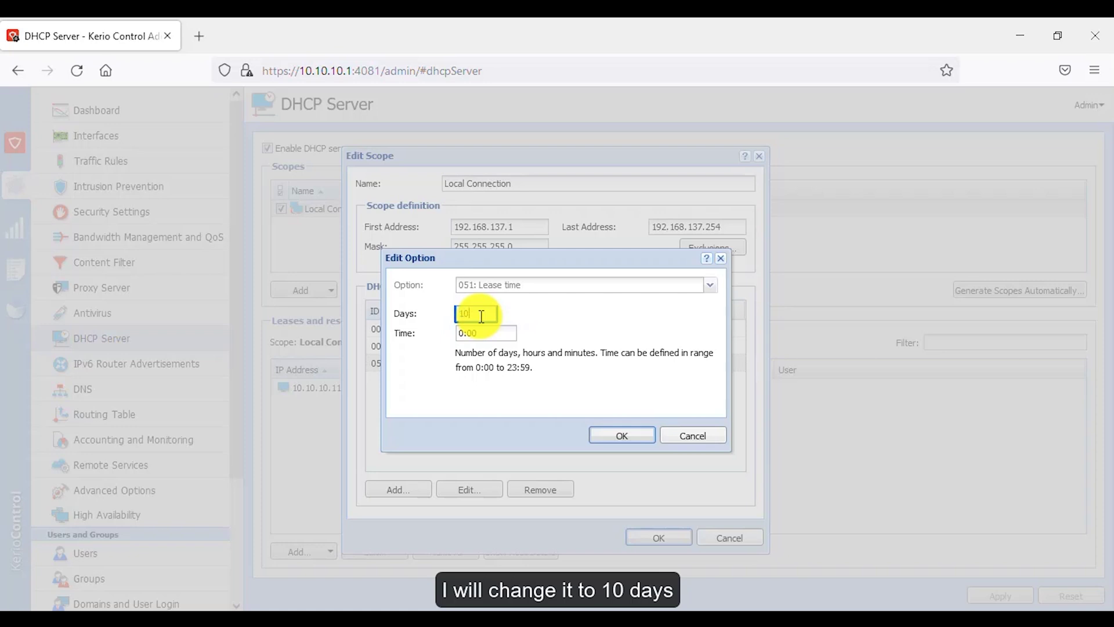
click(621, 435)
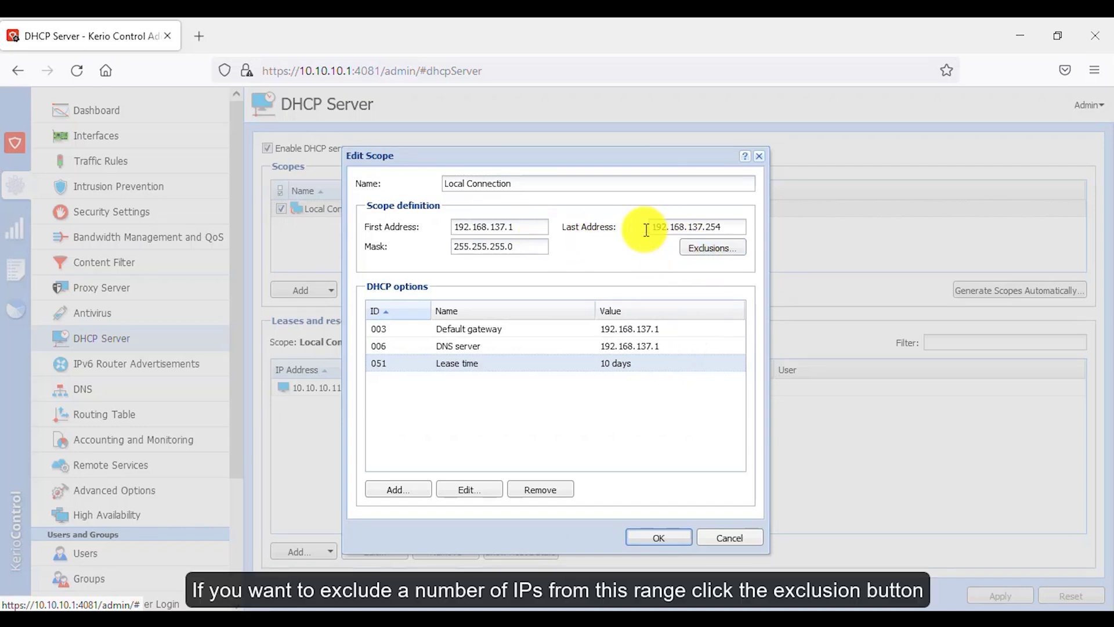
Add an exclusion from 192.168.137.1 to 192.168.137.50 described 'for servers'
click(716, 250)
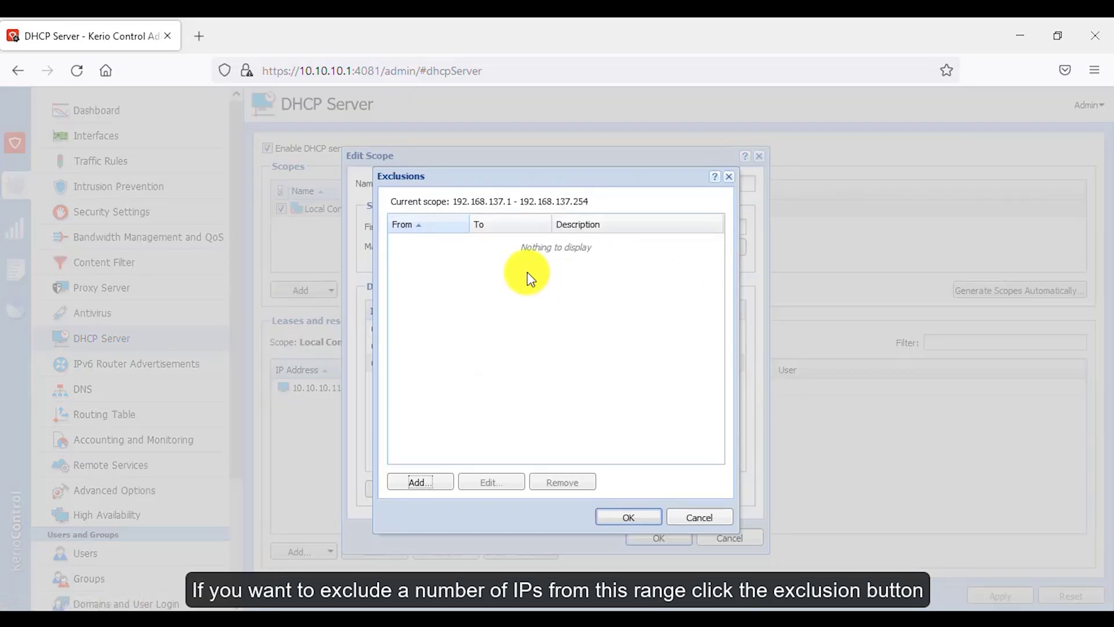
click(432, 483)
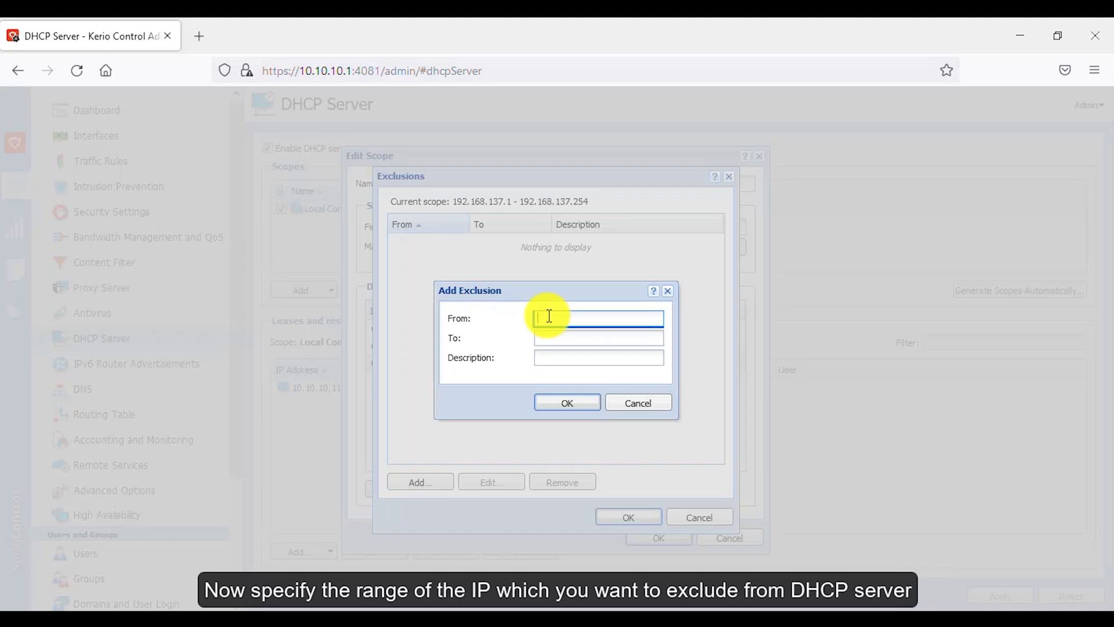
text(192.1)
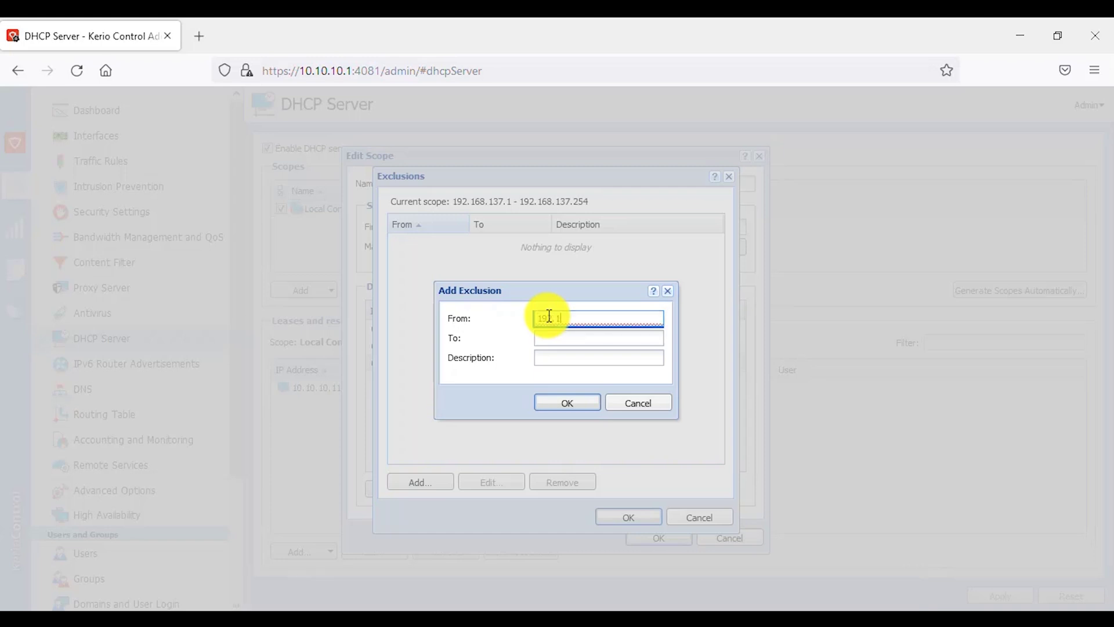
text(68.137.1)
key(Tab)
key(End)
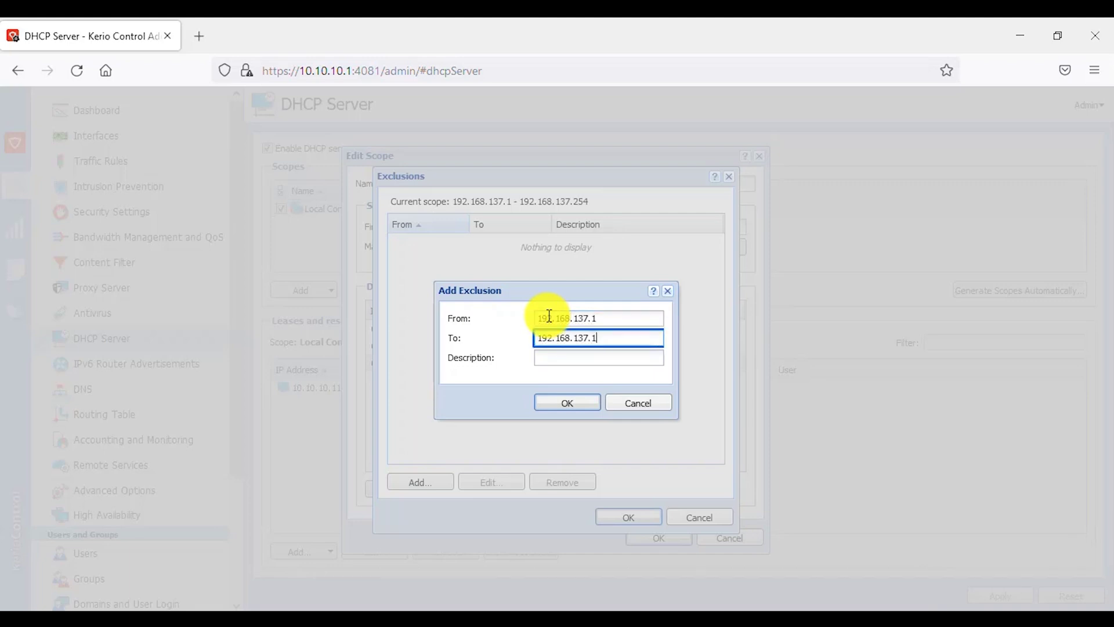
key(BackSpace)
text(50)
key(Tab)
text(for servers)
click(629, 322)
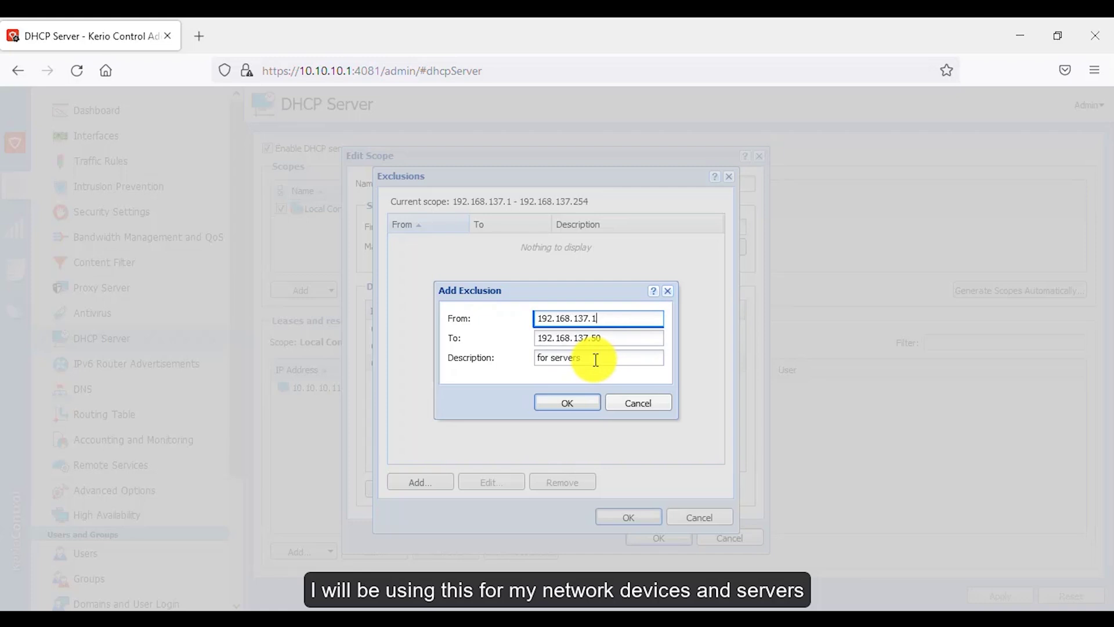
click(571, 407)
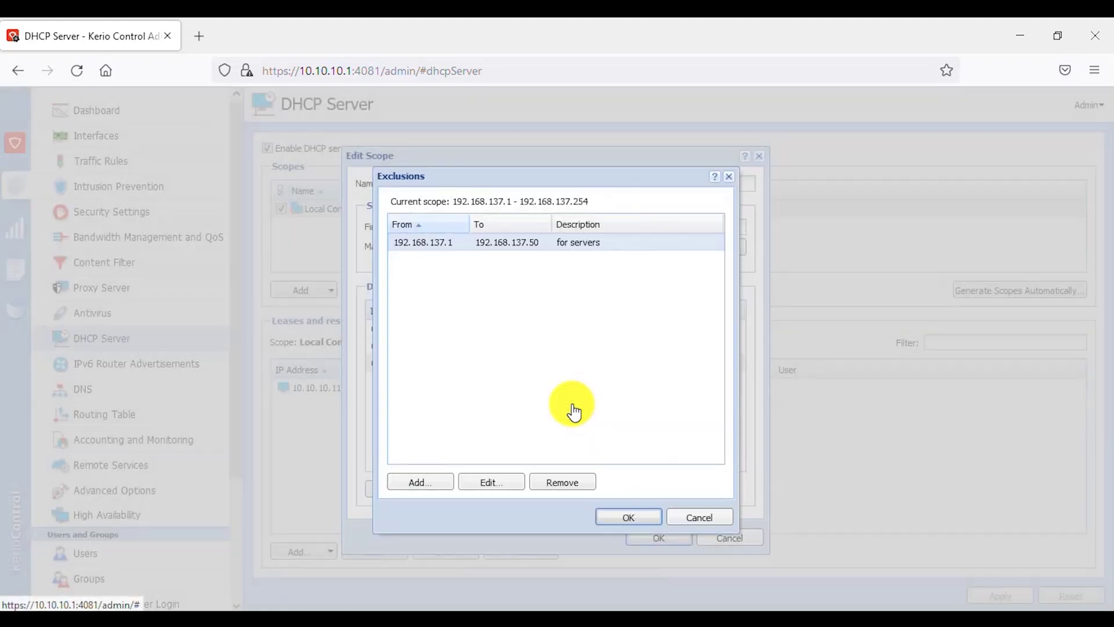
click(622, 518)
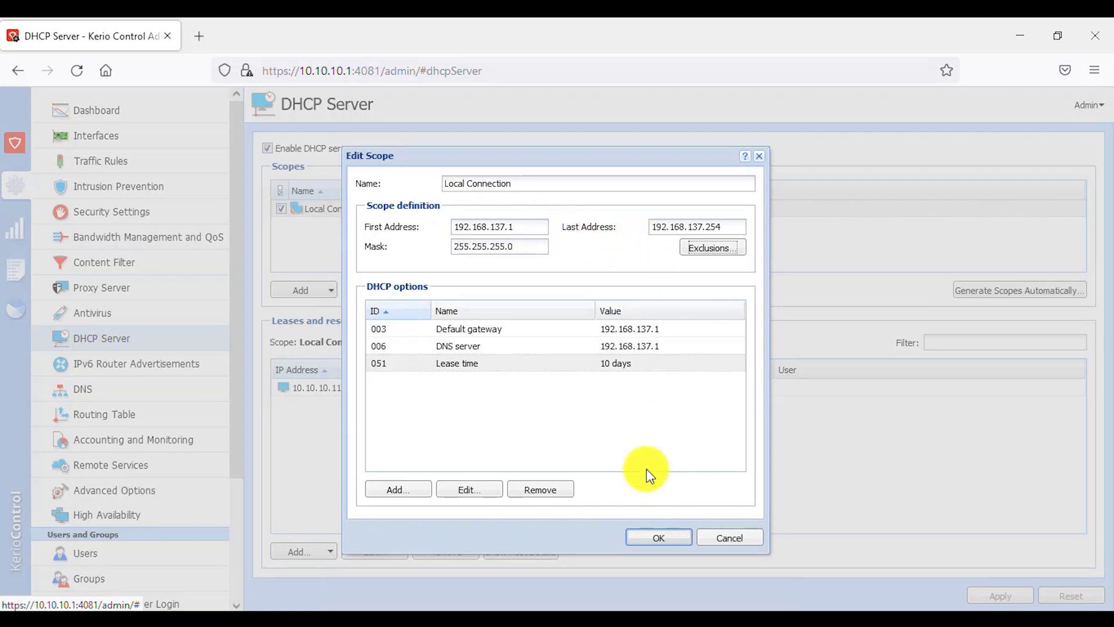
Save the edited scope, apply the DHCP configuration, and go to the Interfaces page
click(658, 538)
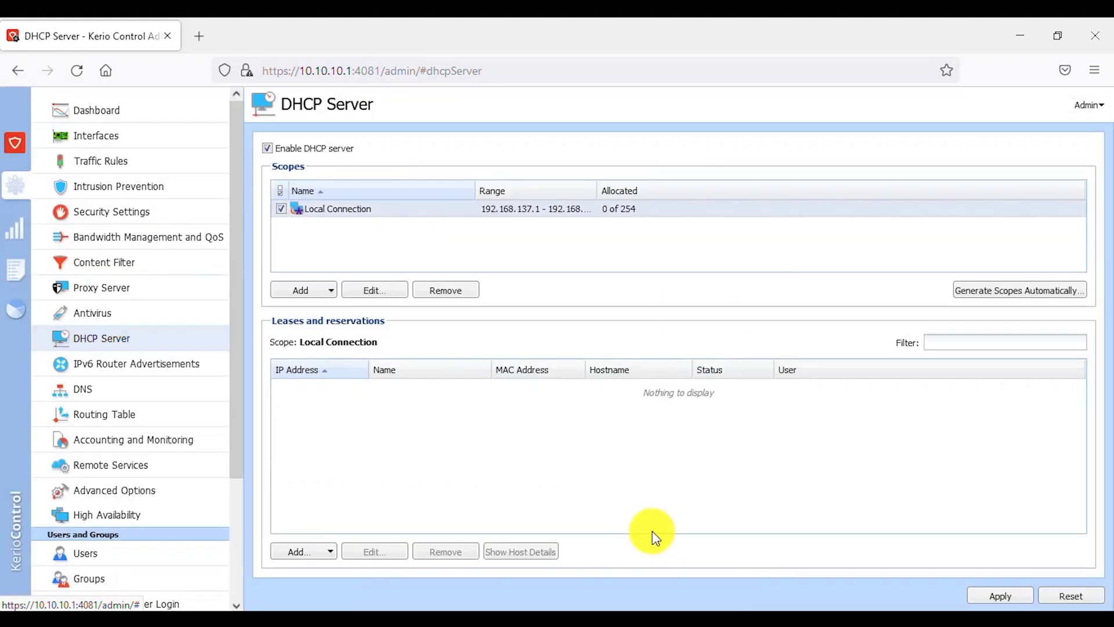
click(999, 598)
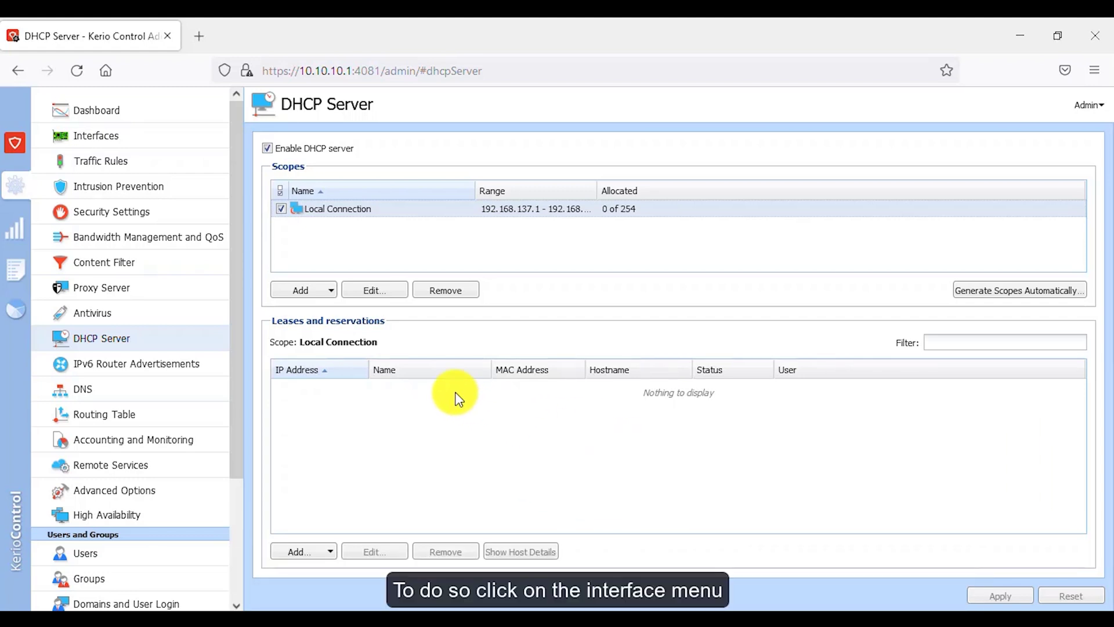
click(158, 143)
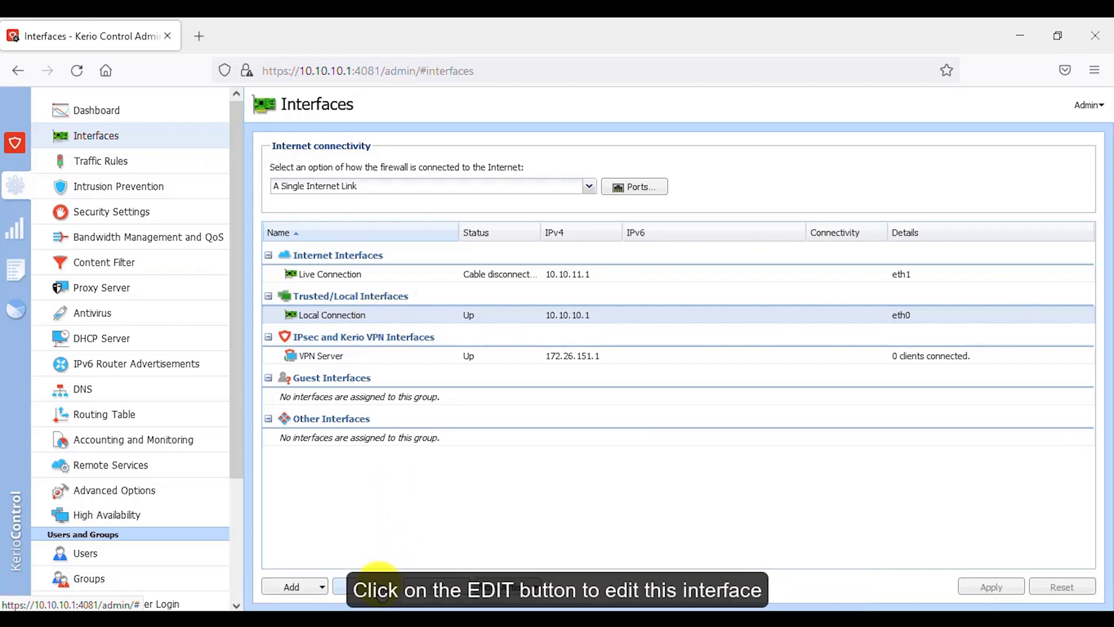
Change the Local Connection interface's IP address from 10.10.10.1 to 192.168.137.1 and apply
click(380, 592)
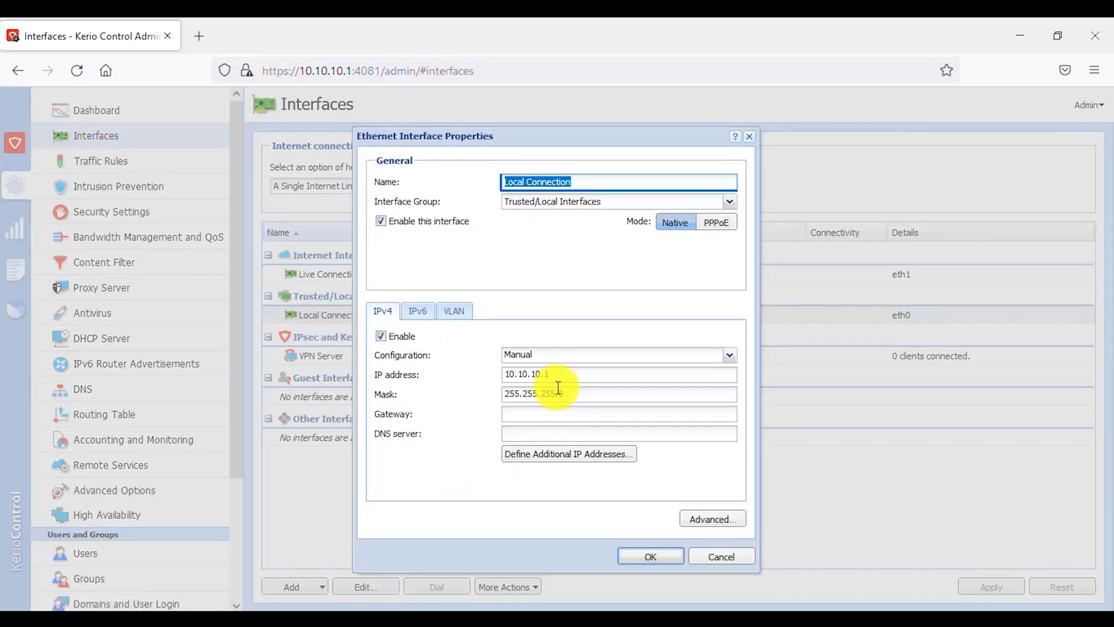
drag(565, 373, 521, 373)
triple_click(520, 374)
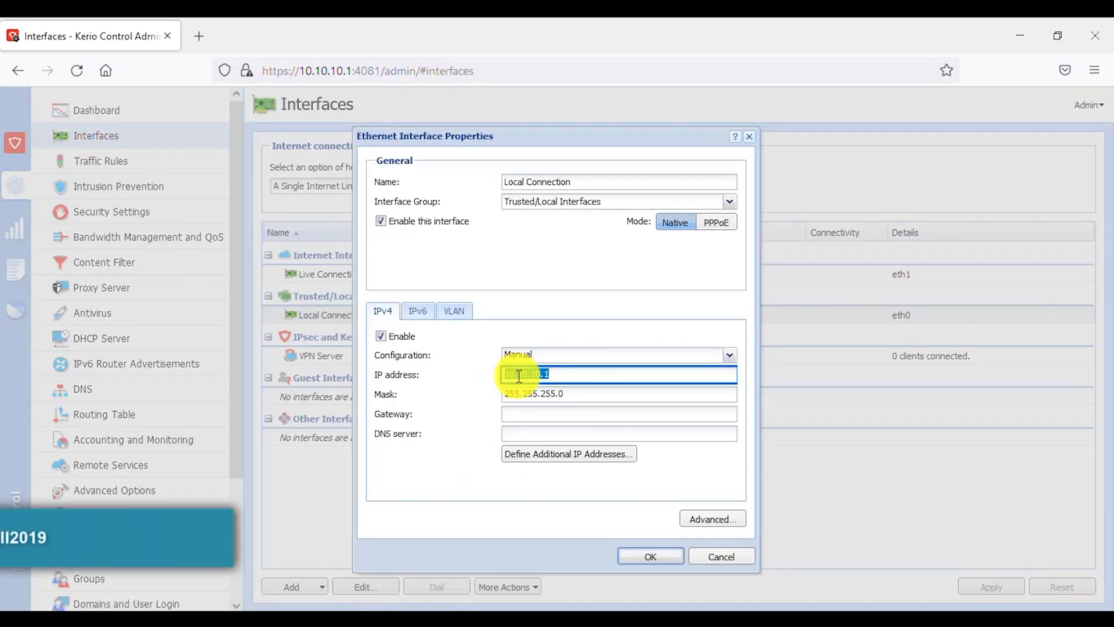
text(192.168.137.1)
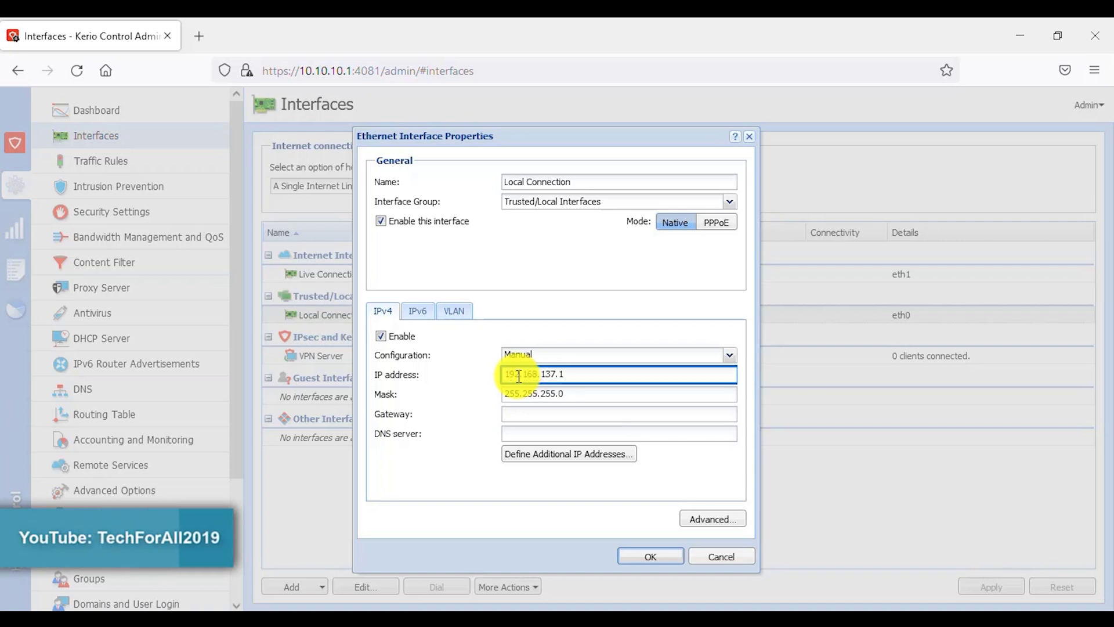
key(Tab)
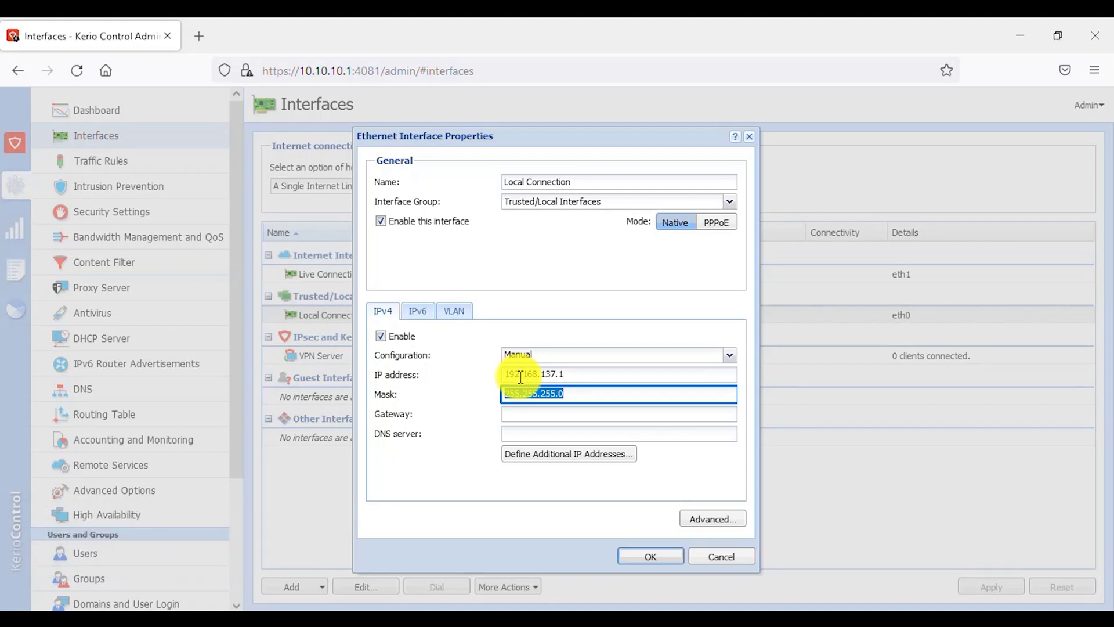
click(596, 369)
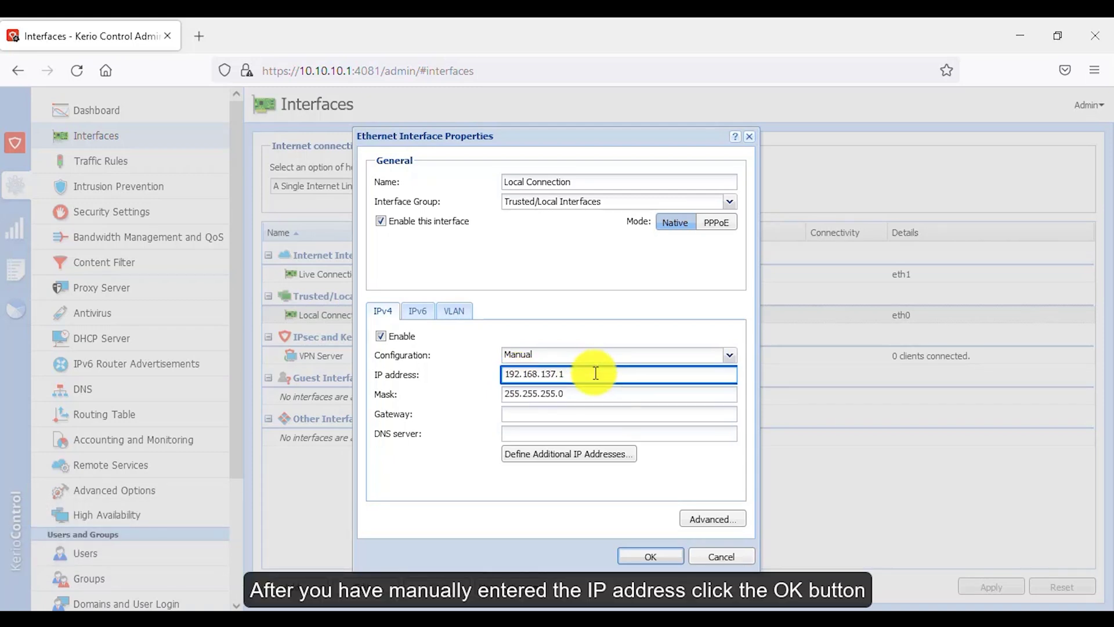
click(649, 556)
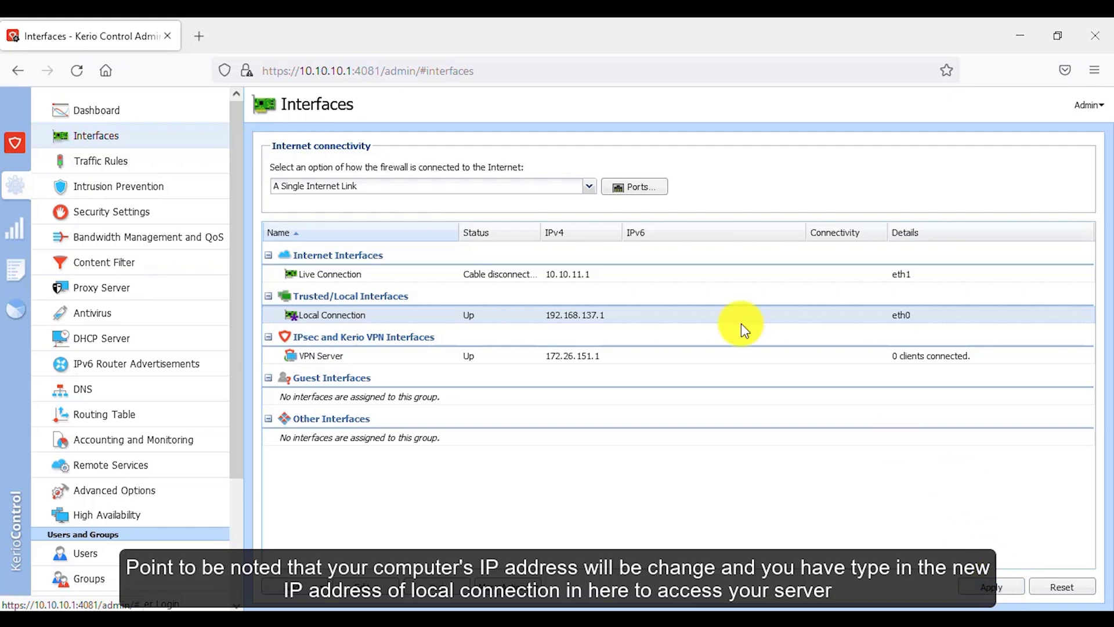
click(361, 71)
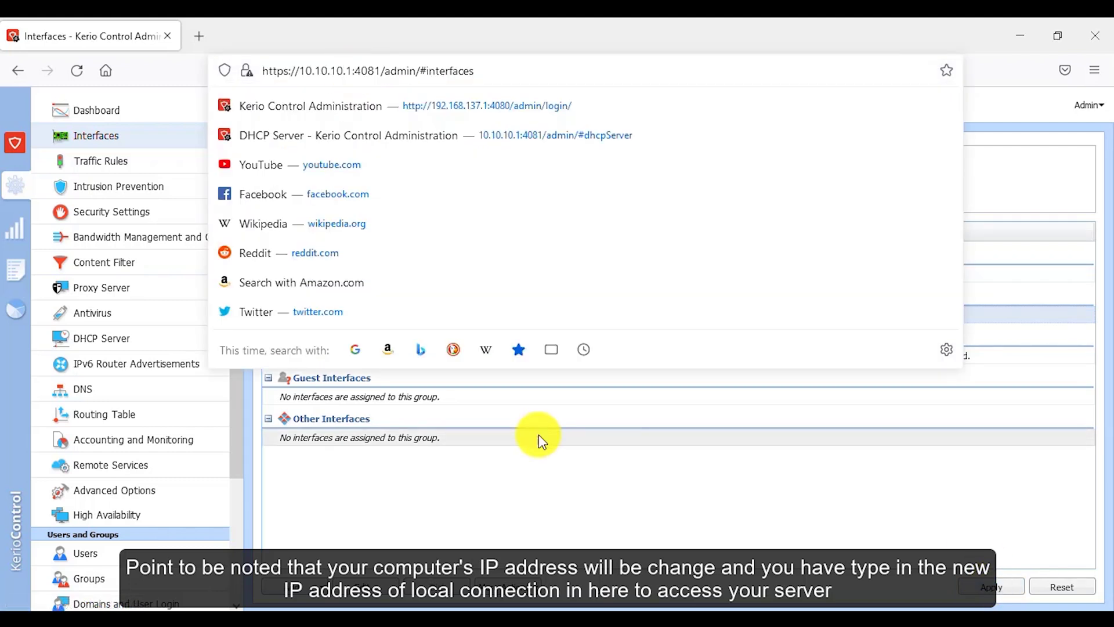
click(539, 431)
click(992, 589)
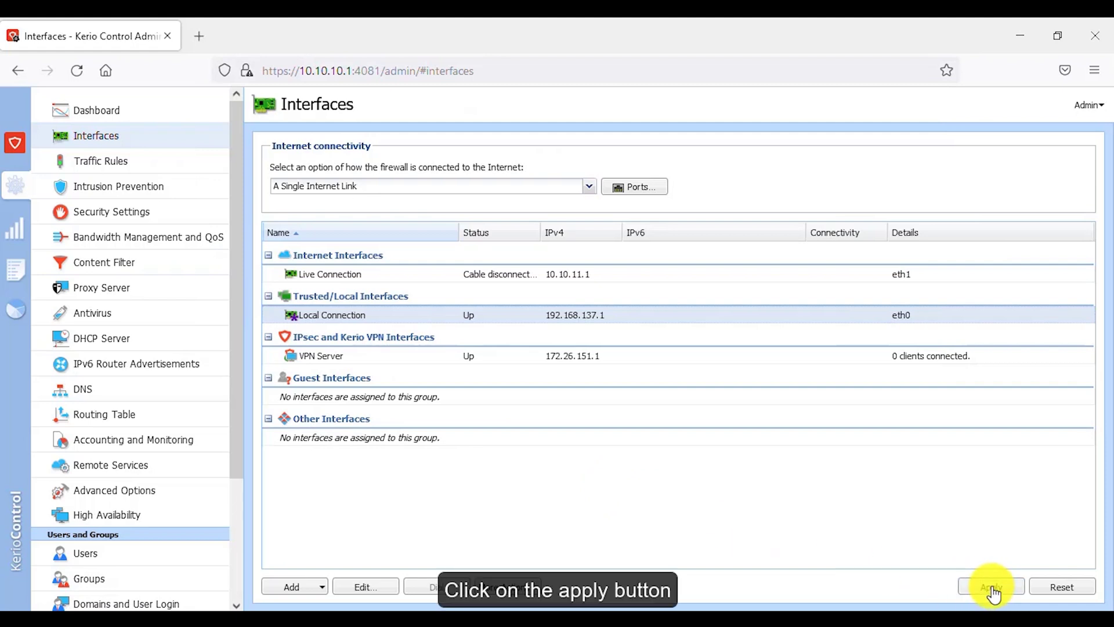
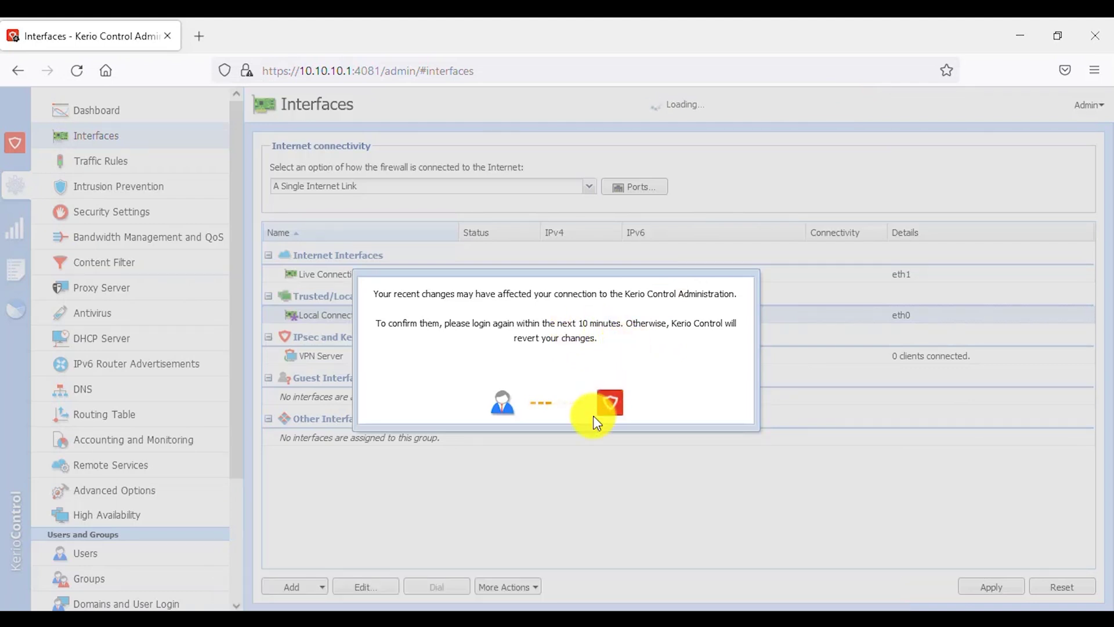
Open the Windows Network Connections list with ncpa.cpl from the Run prompt
key(super+r)
key(Return)
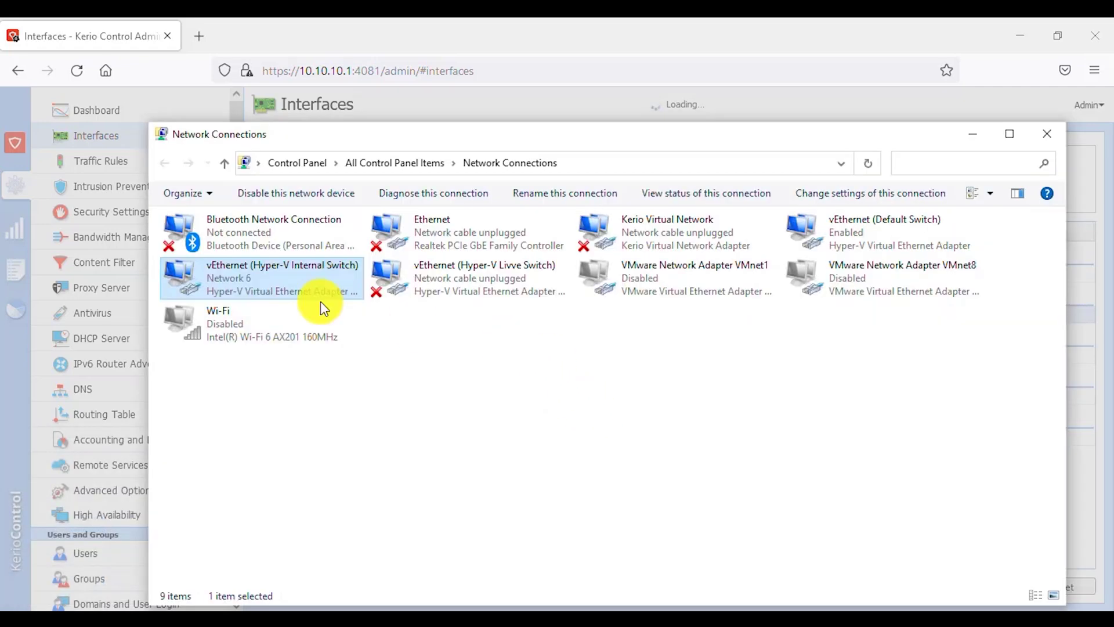
Check the Hyper-V Internal Switch adapter's details, then open its IPv4 properties
double_click(290, 283)
click(468, 312)
click(667, 506)
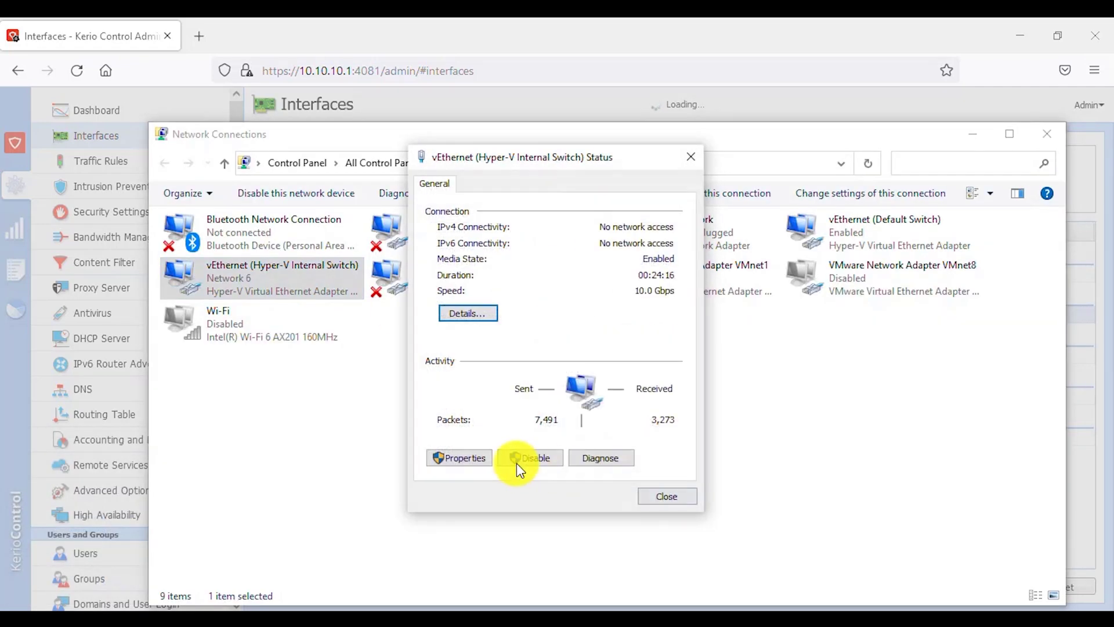
click(482, 455)
double_click(535, 302)
Enter static IP 192.168.137.11, mask 255.255.255.0, gateway and DNS 192.168.137.1
click(566, 351)
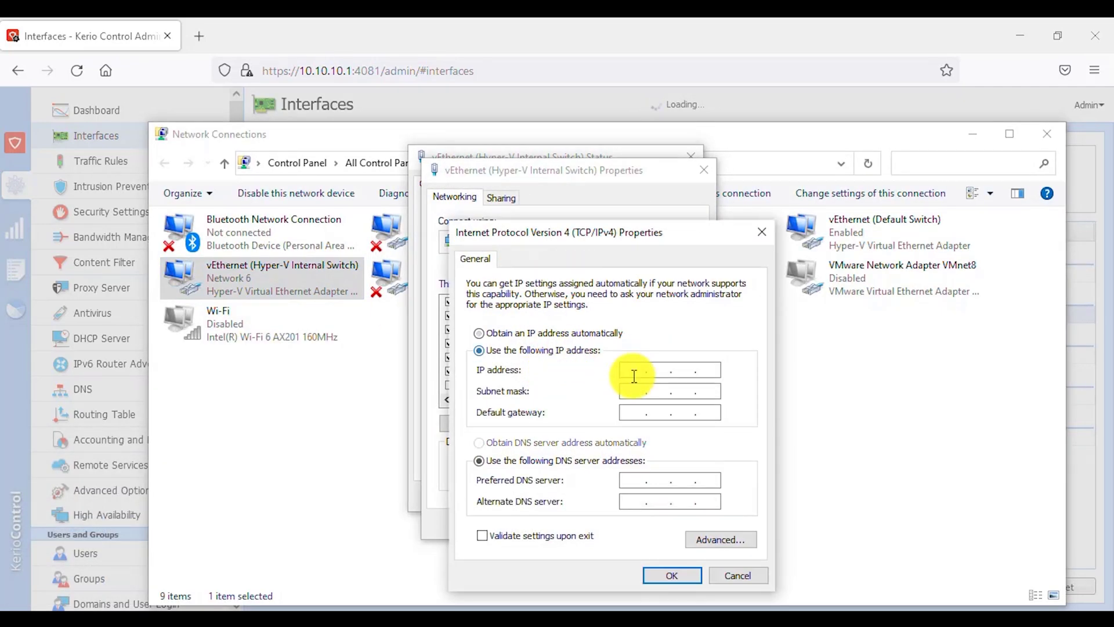
click(634, 371)
text(192.168.137.11)
key(Tab)
click(623, 413)
text(192 . 168 . 137 . )
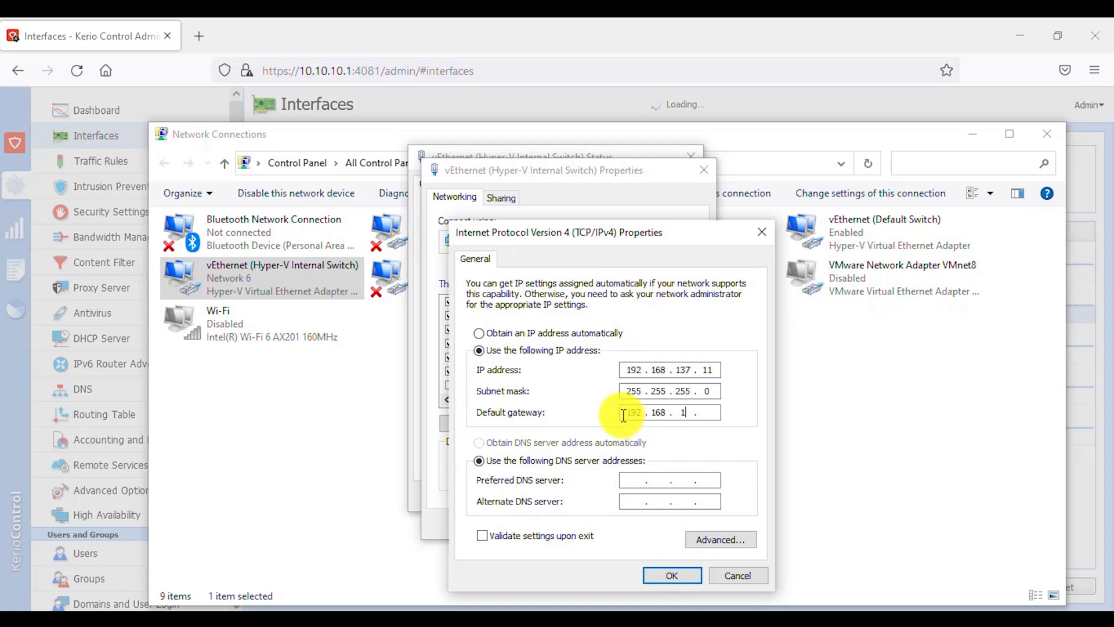
text(1)
click(637, 481)
text(192.168.13)
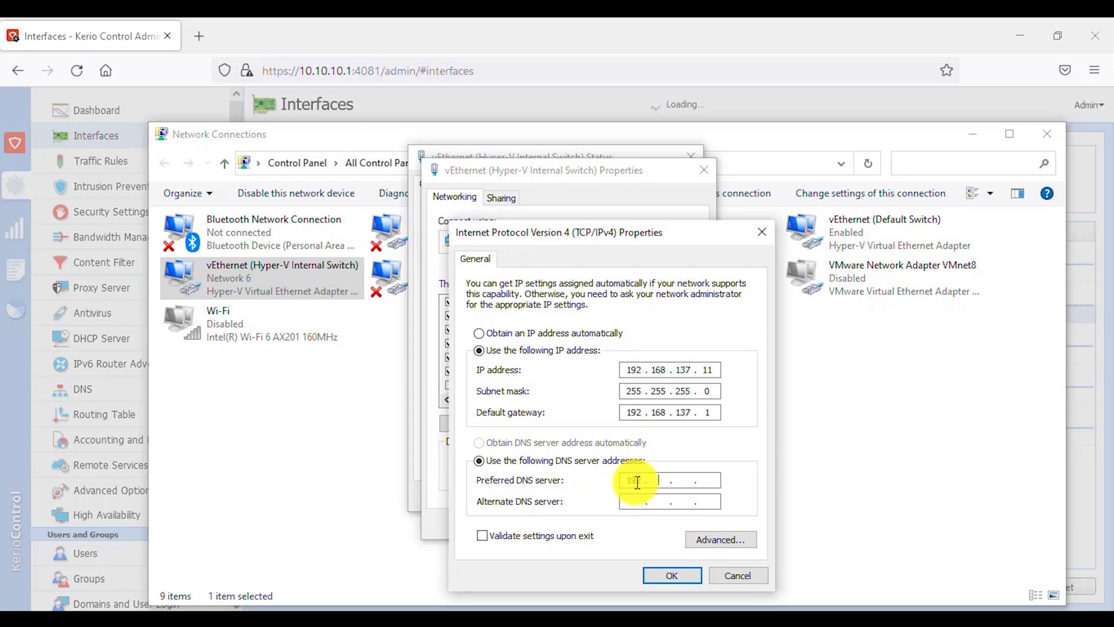
text(7.1)
Save the IPv4 settings, accept the multiple-gateways warning, and close the adapter windows
click(672, 575)
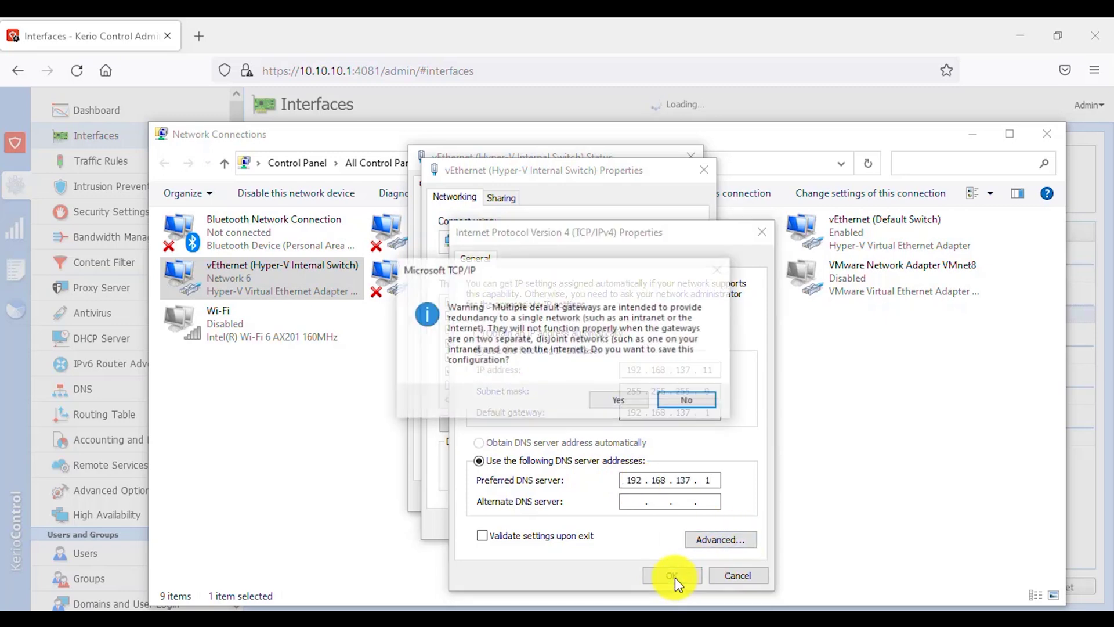
click(632, 402)
click(618, 520)
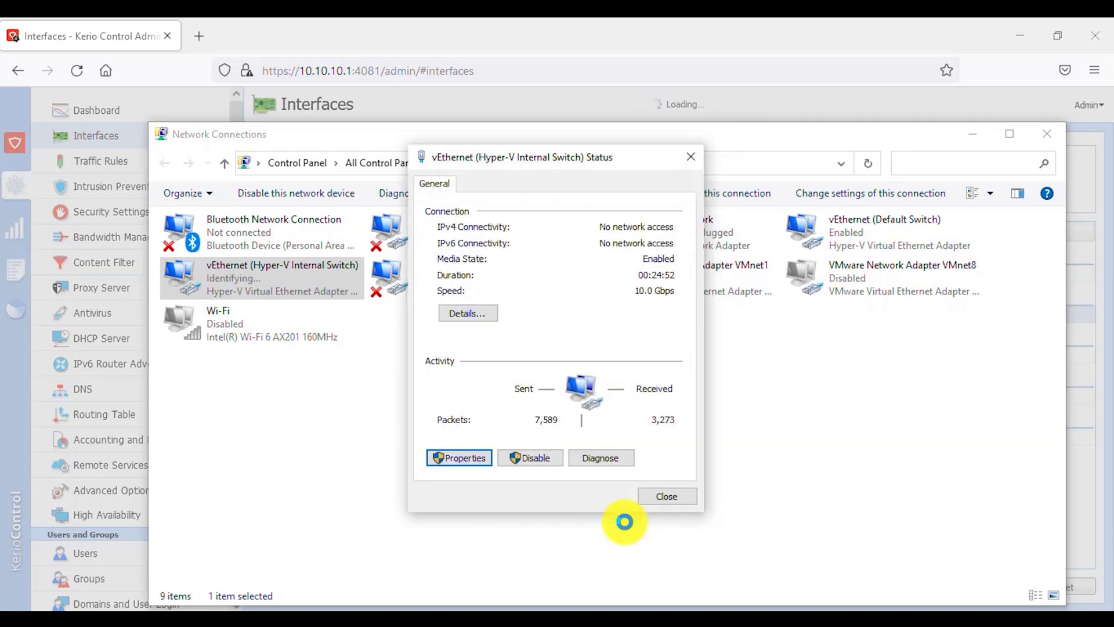
click(657, 492)
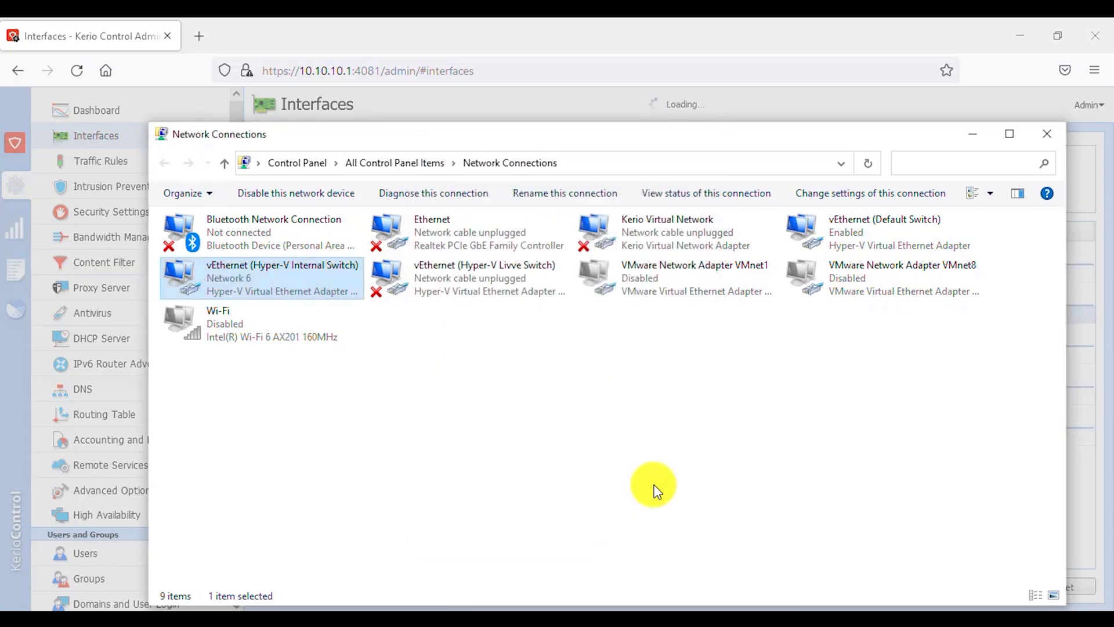
Close Network Connections and open a new blank Firefox tab
click(1047, 134)
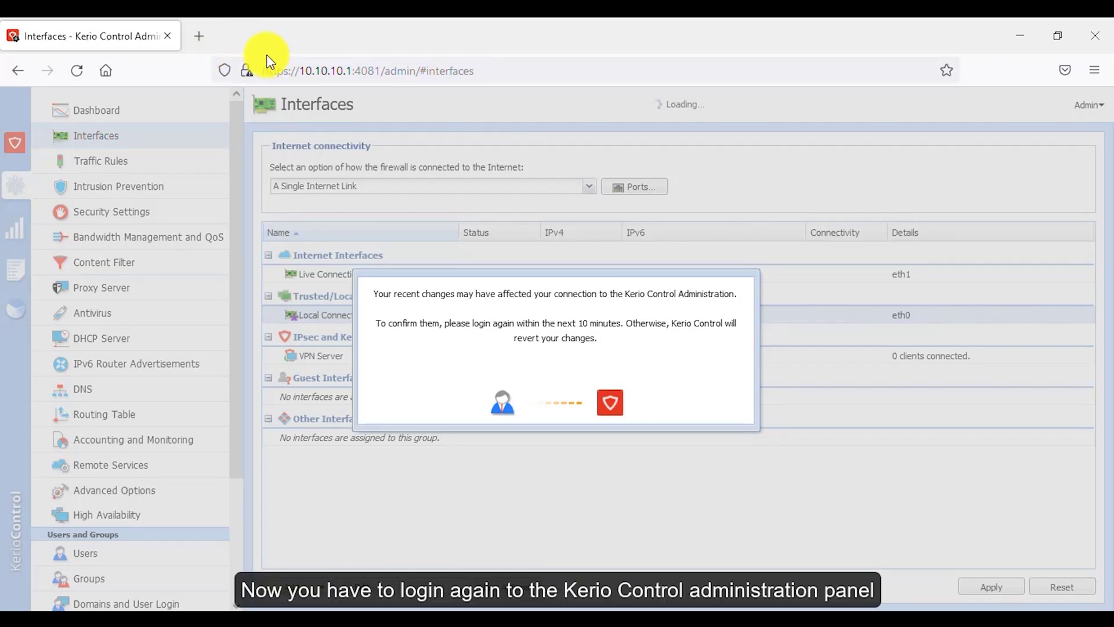
click(203, 37)
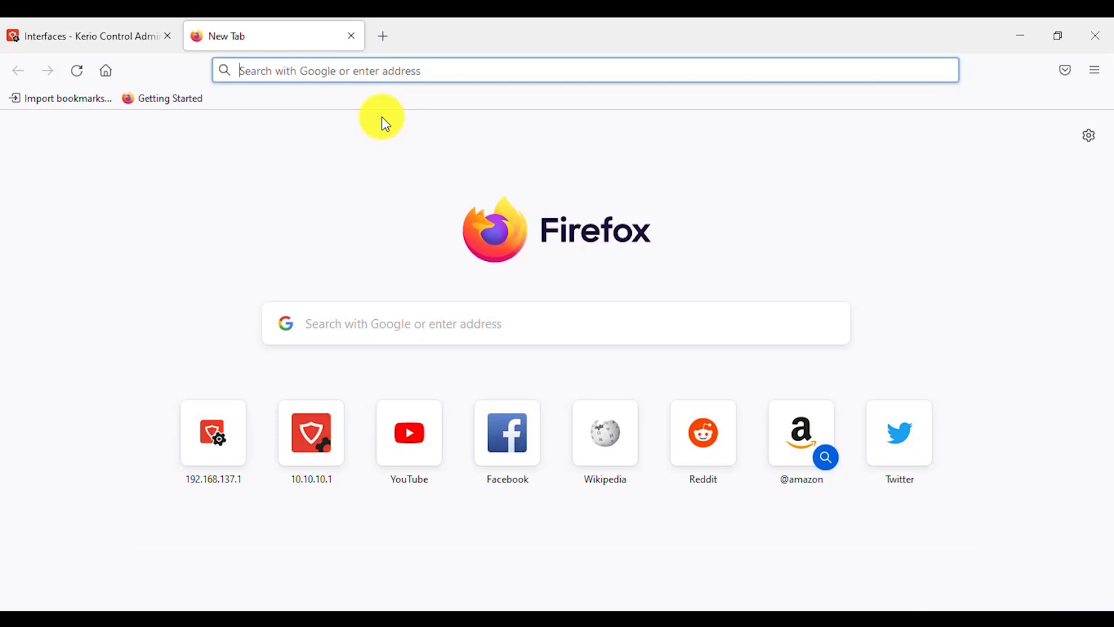
Load 192.168.137.1:4080/admin/ and accept the certificate risk warning
text(192.168.137.1:4080/admi)
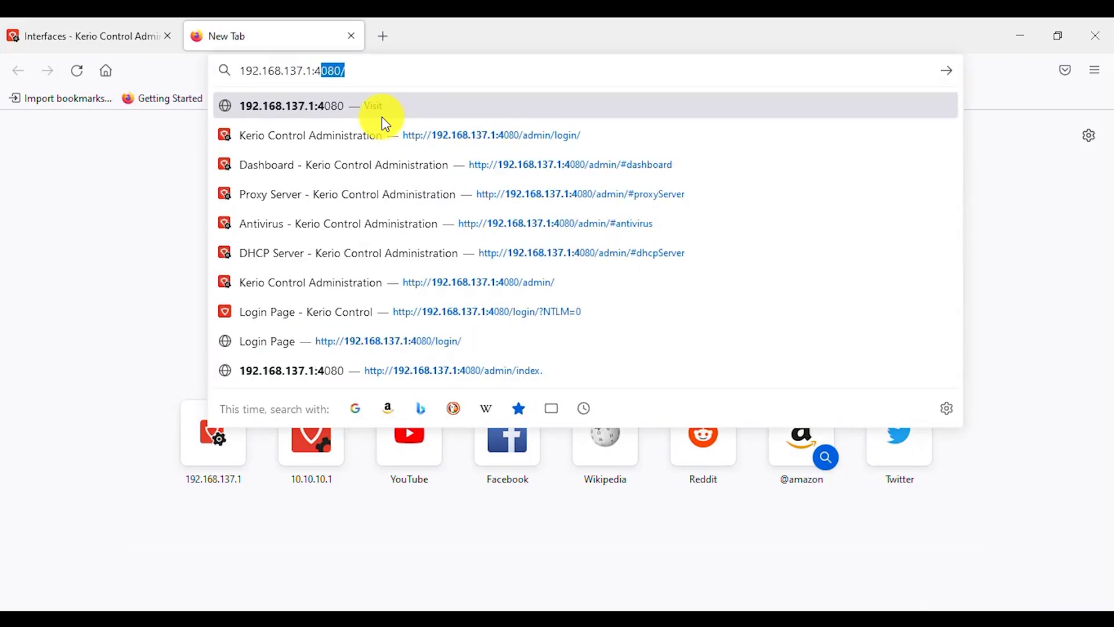
text(n/login/)
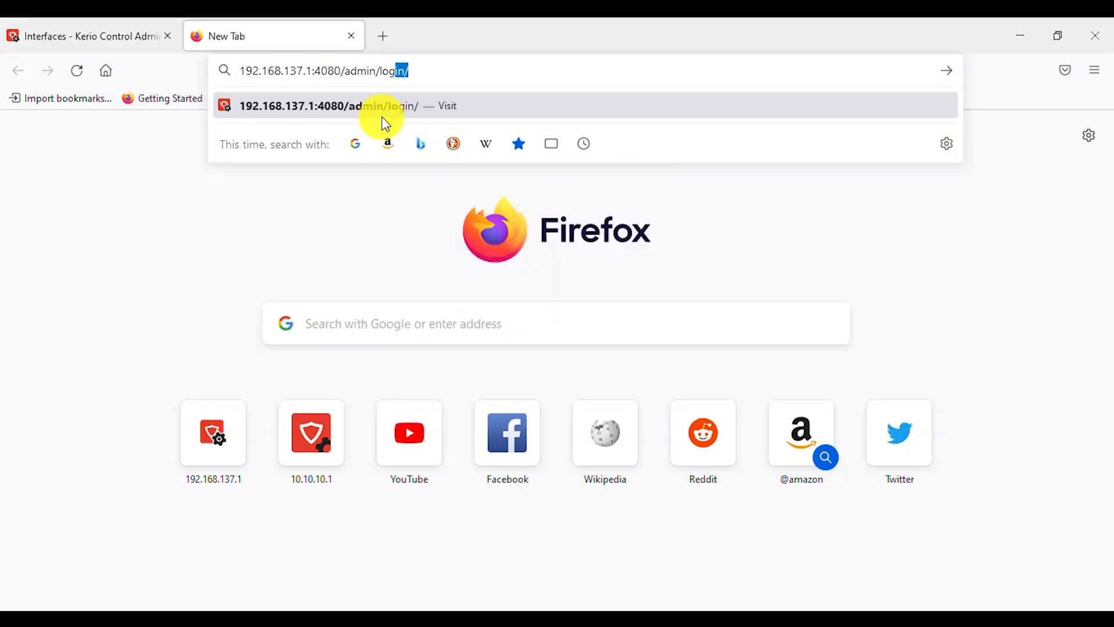
key(Return)
click(823, 504)
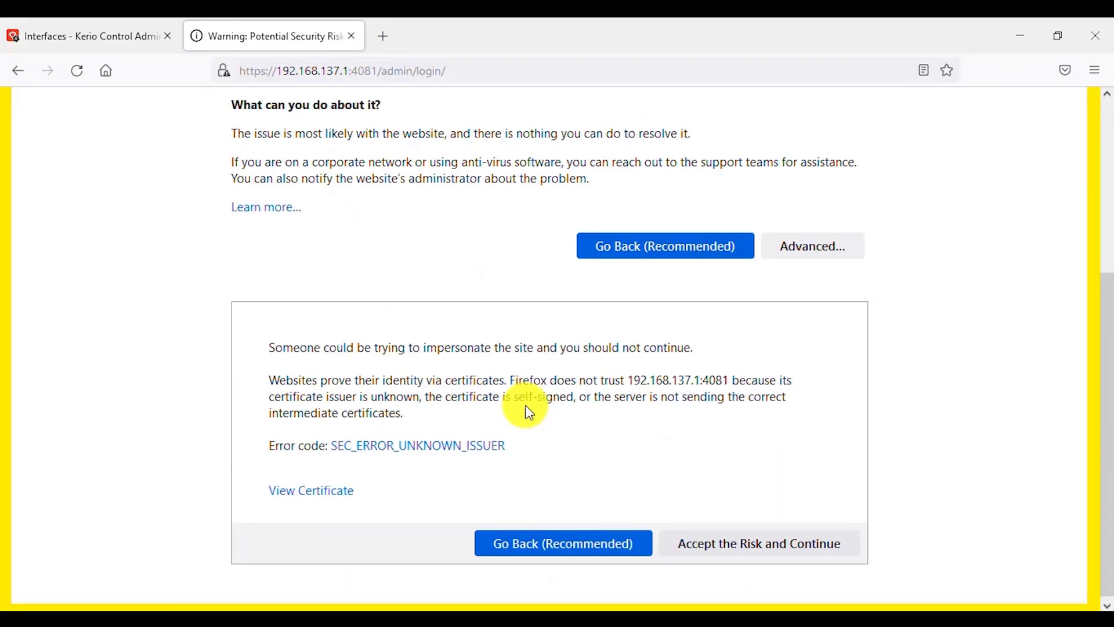
click(721, 550)
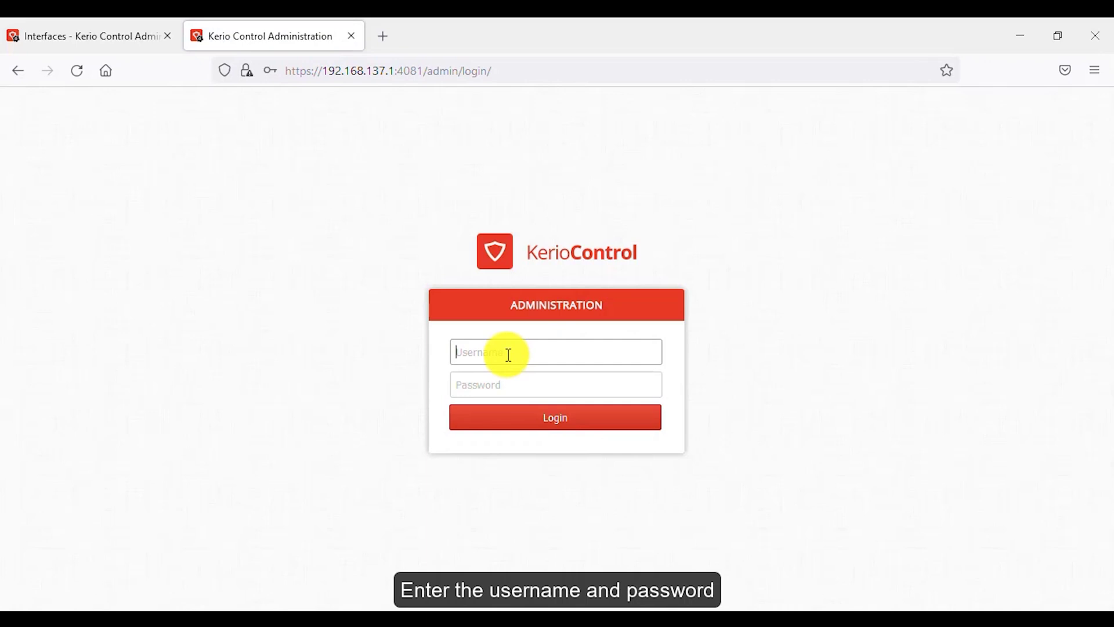
Log in as Admin with the administrator password and dismiss the save-login prompt
text(Admin)
key(Tab)
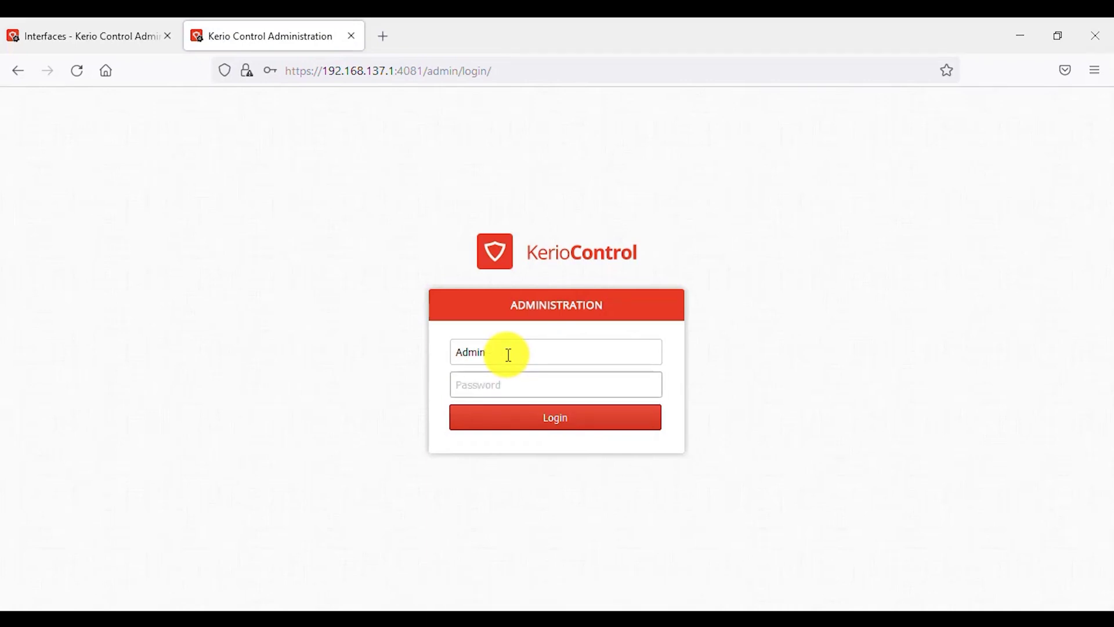
text(***********)
key(Return)
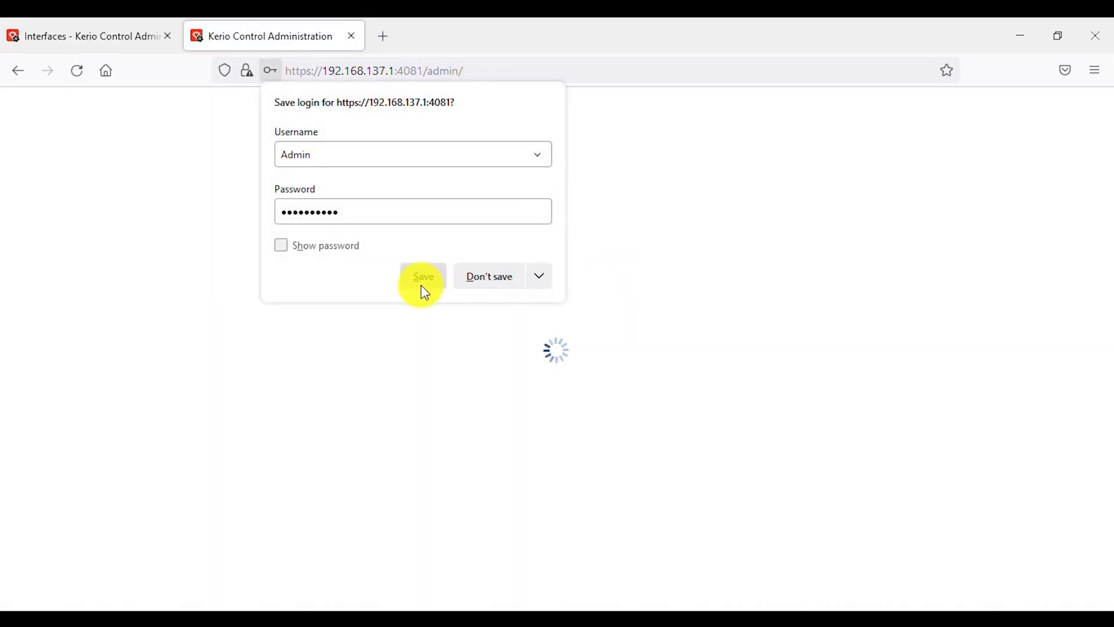
click(424, 278)
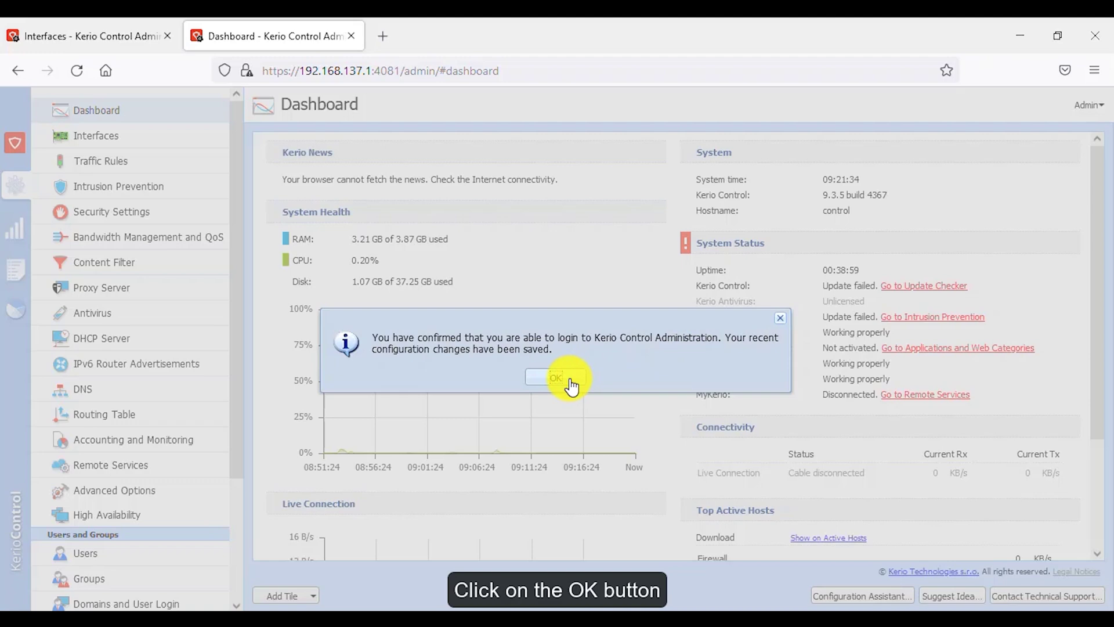
Acknowledge the saved-configuration notice and view the Local Connection scope on the DHCP Server page
click(570, 383)
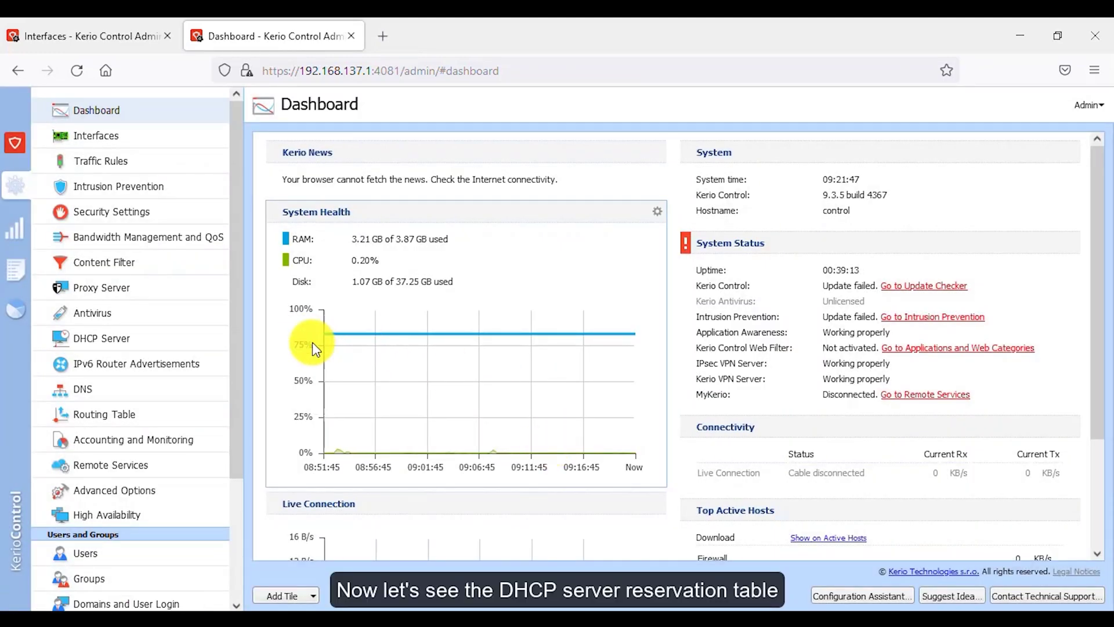
click(192, 341)
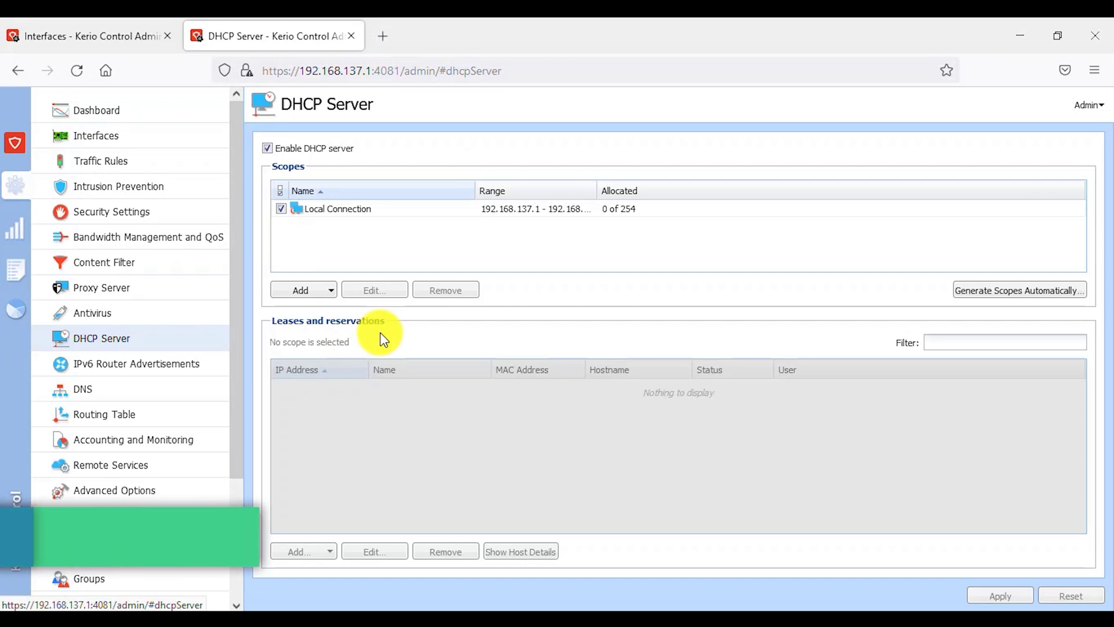
click(350, 217)
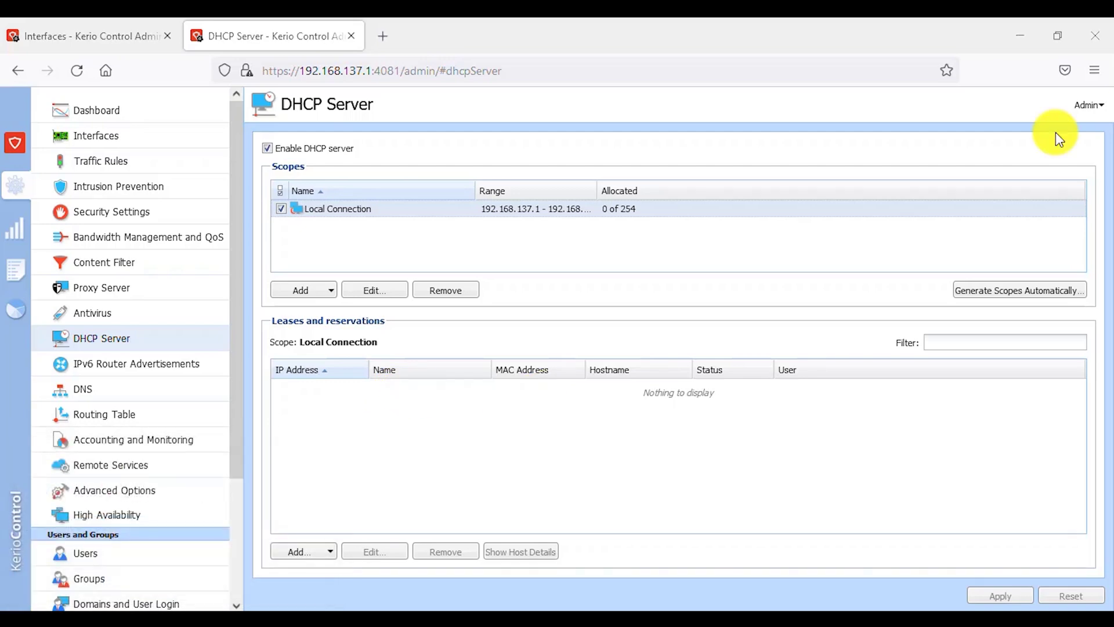
Set the Hyper-V Internal Switch adapter to obtain IP and DNS addresses automatically
double_click(329, 269)
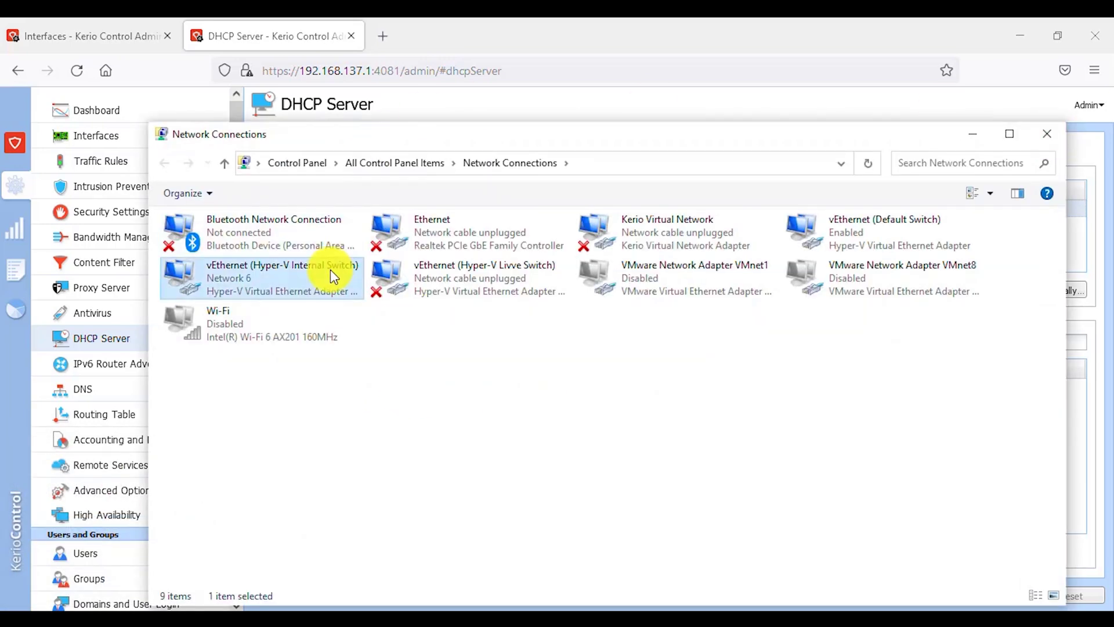
click(452, 458)
double_click(551, 372)
click(522, 331)
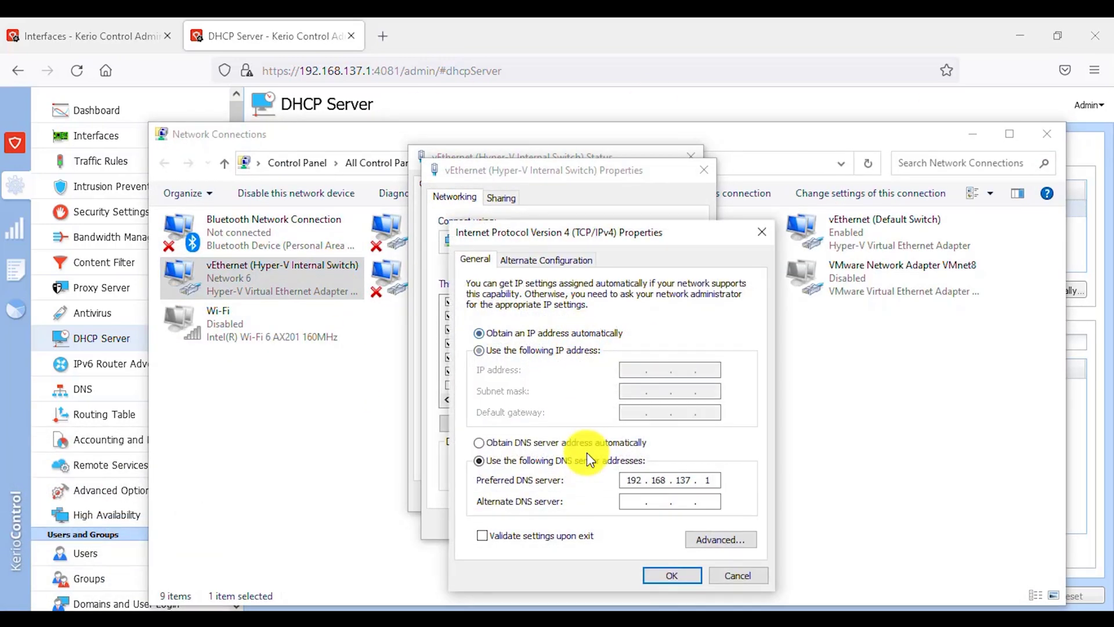
click(583, 441)
click(679, 576)
click(635, 525)
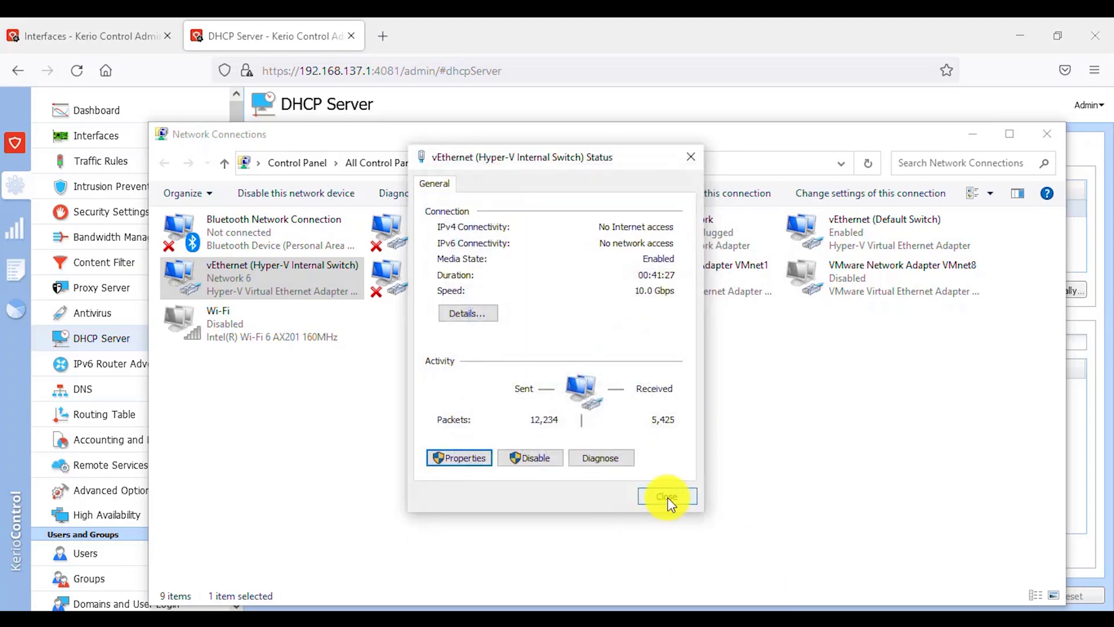
Confirm in the adapter details that DHCP assigned 192.168.137.51, then close all windows
click(467, 314)
click(542, 306)
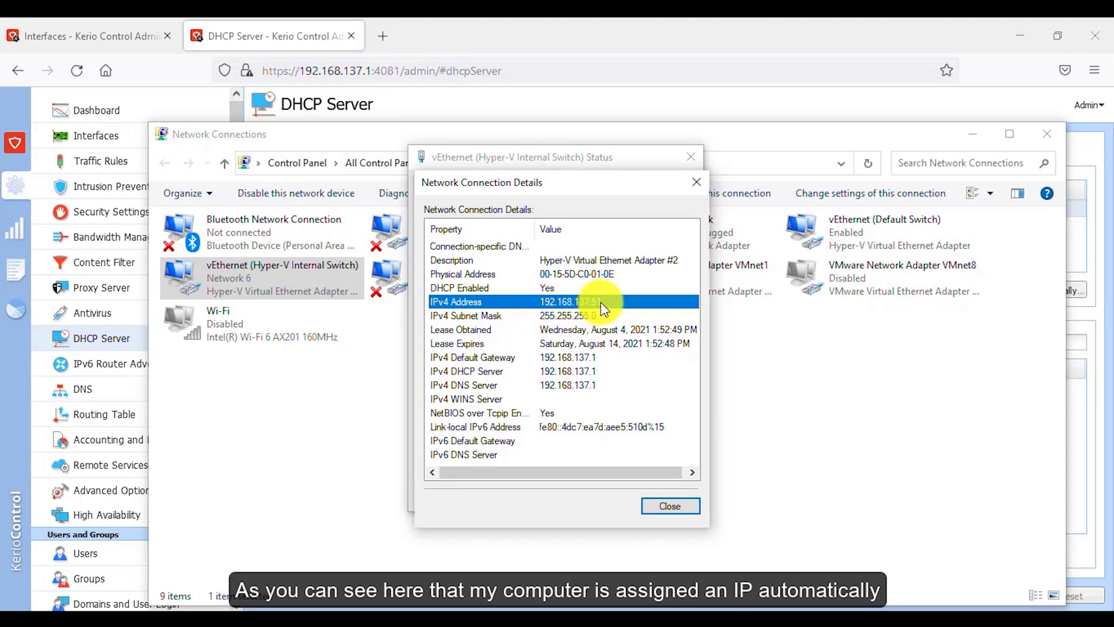
click(667, 504)
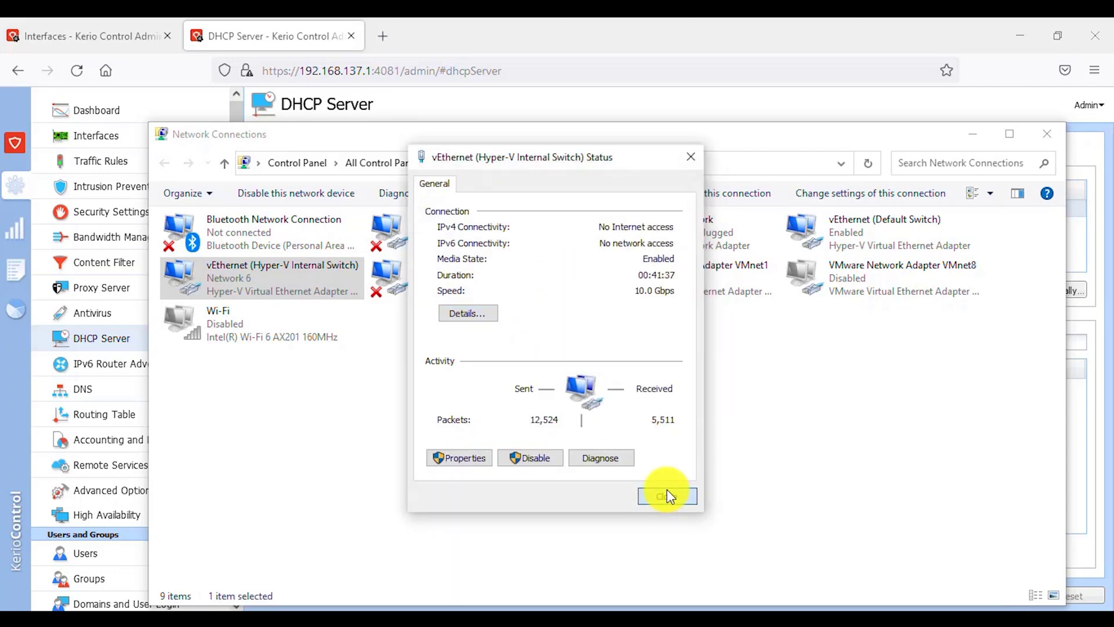
click(667, 492)
click(1048, 135)
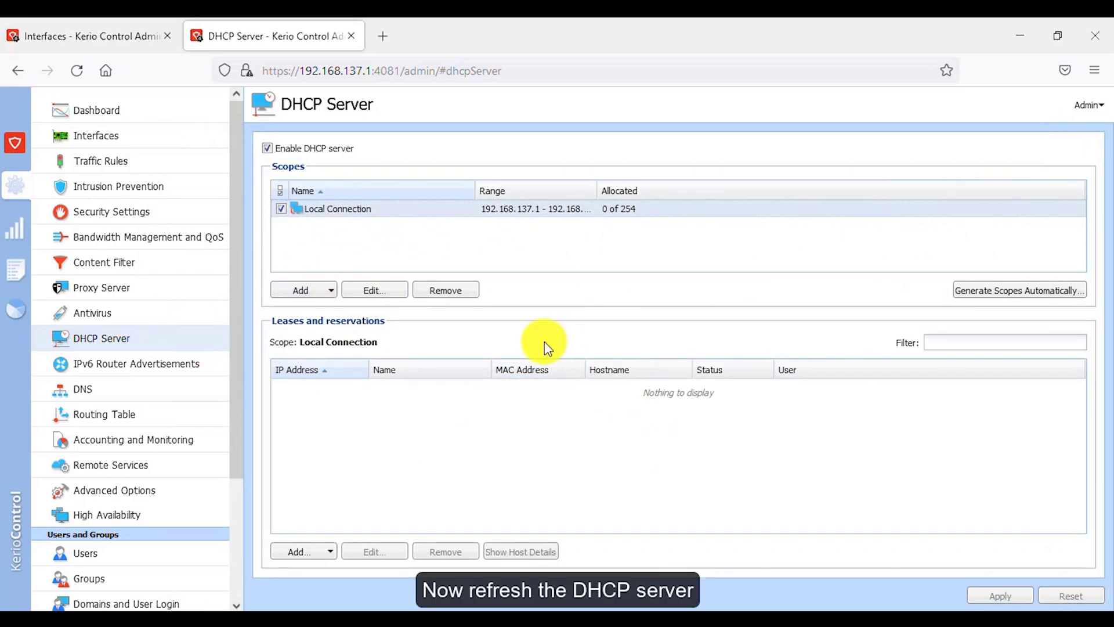
Refresh the DHCP Server page, select the 192.168.137.51 lease, and remove the Local Connection scope
click(180, 347)
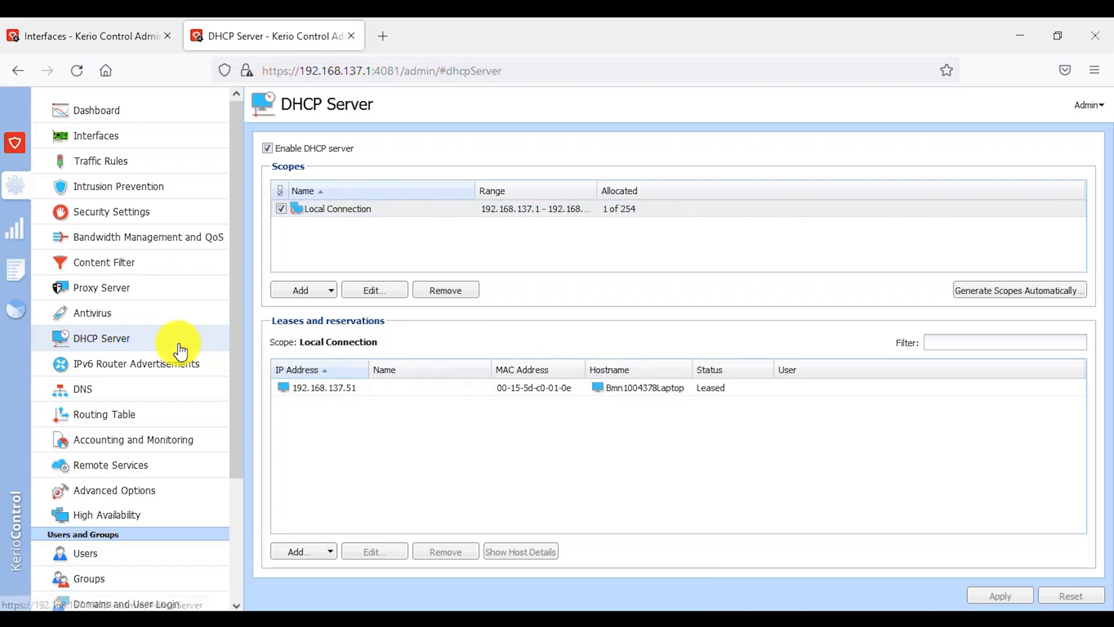
click(425, 392)
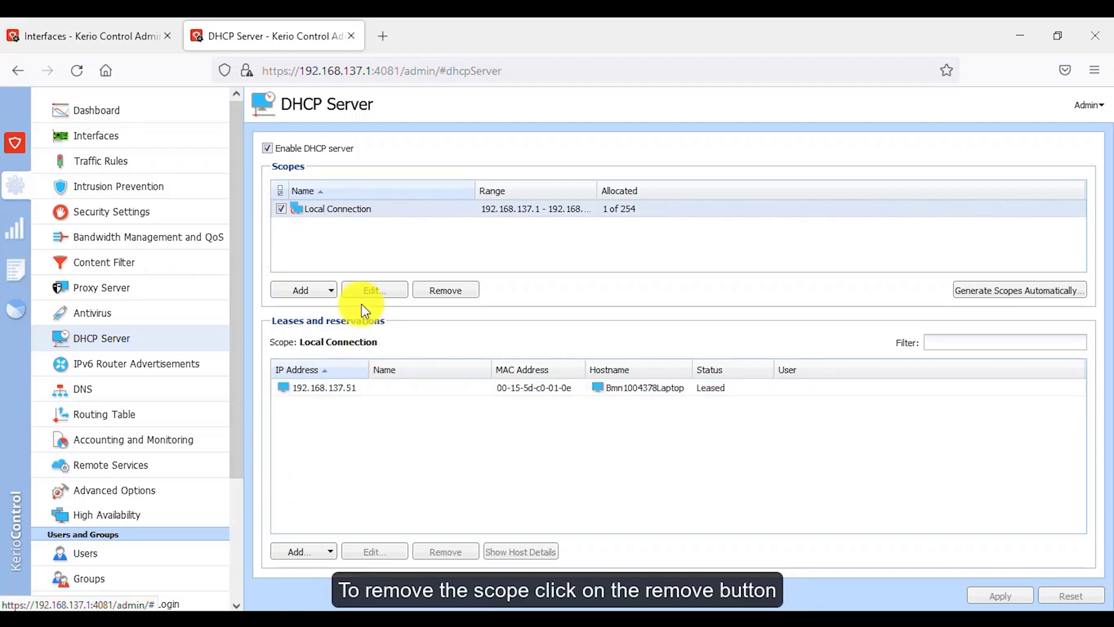
click(445, 292)
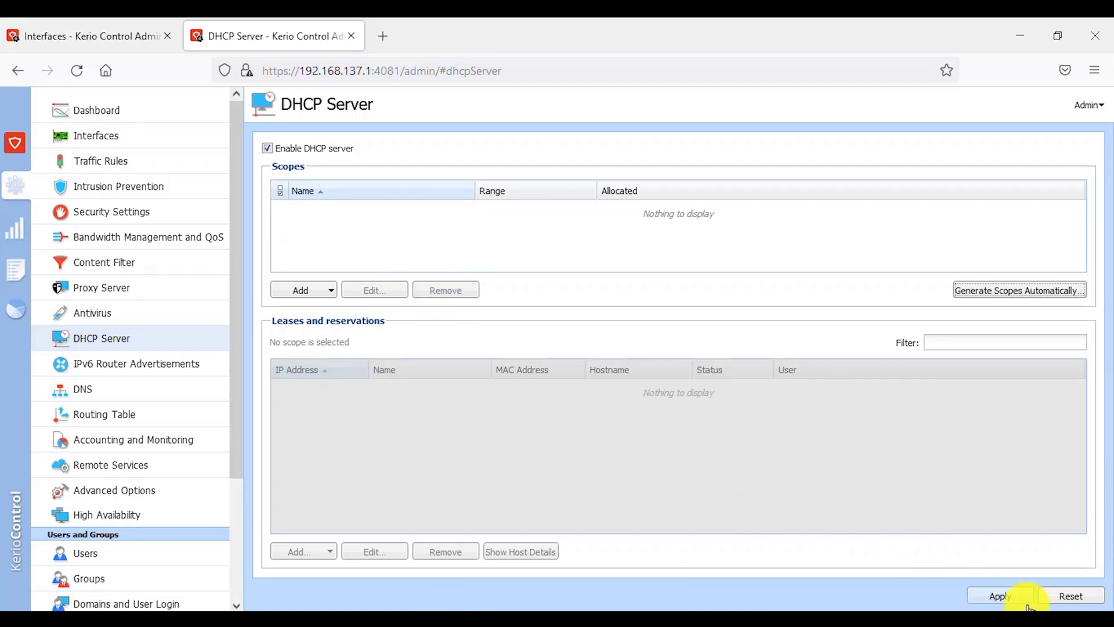
Reset the unsaved changes to restore the Local Connection scope and open the Add lease choices
click(1070, 596)
click(374, 209)
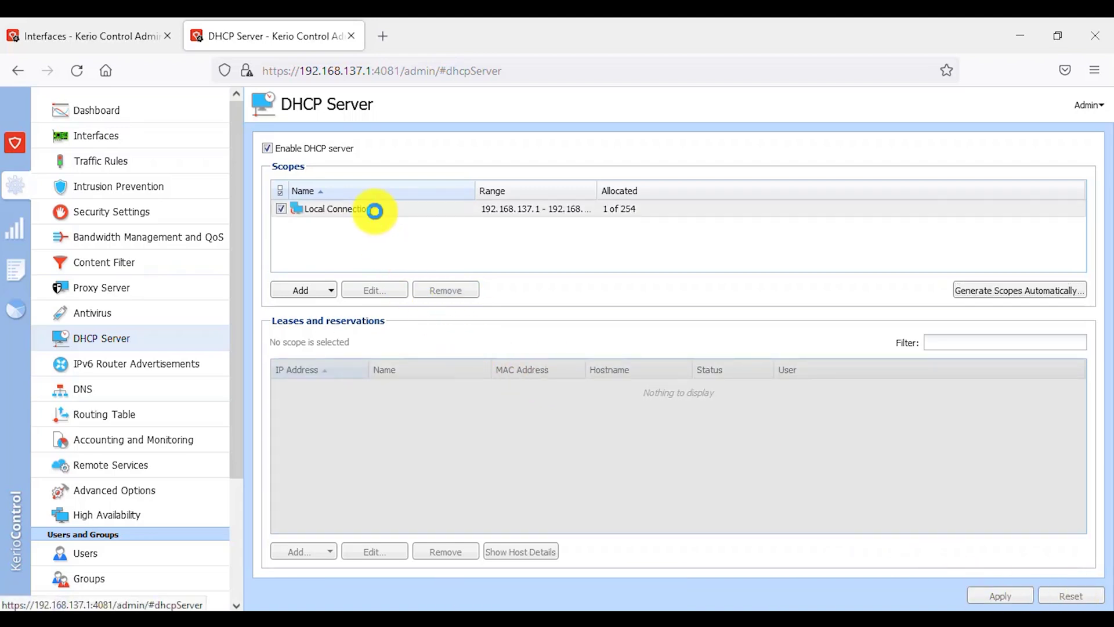
click(333, 554)
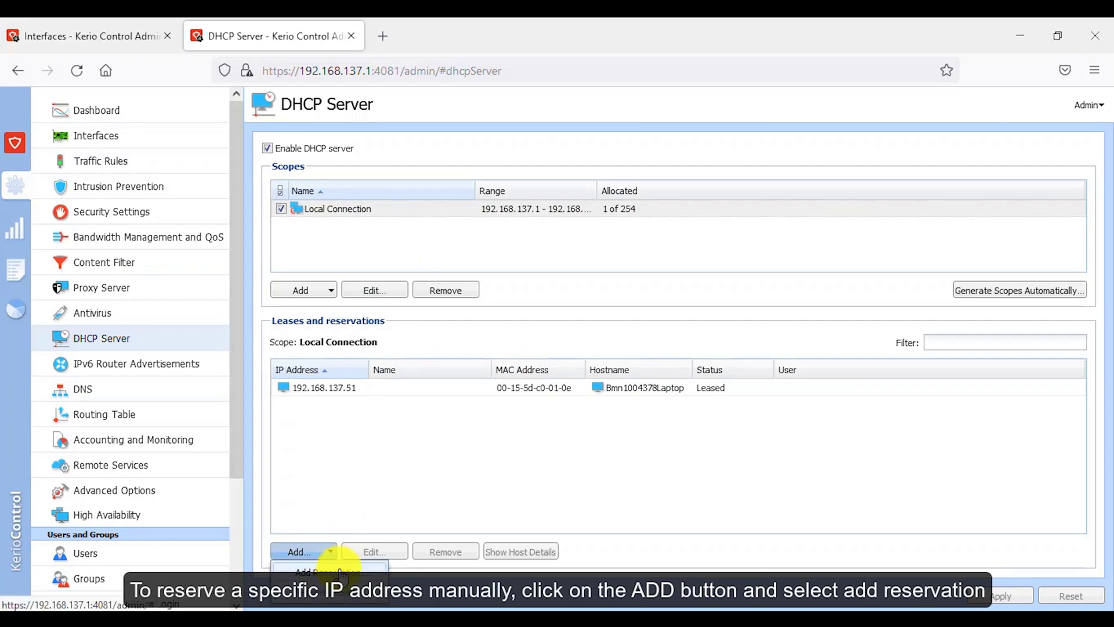
Start a reservation named Laptop-Test-IT, bound to MAC address 3C-9C-0F-45-D5-CA
click(345, 574)
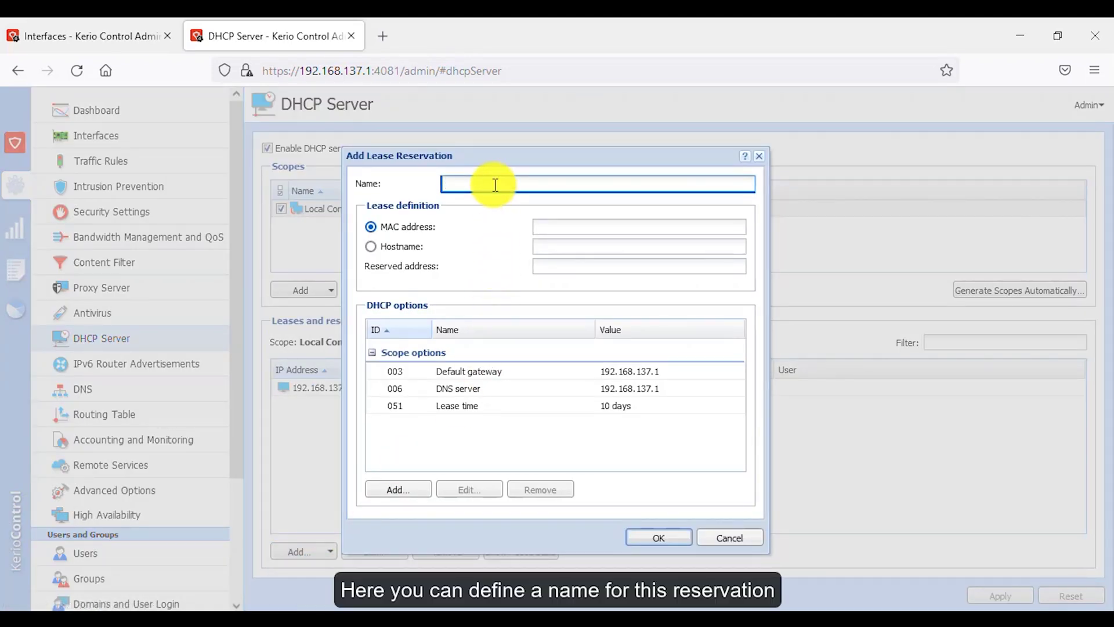
text(La)
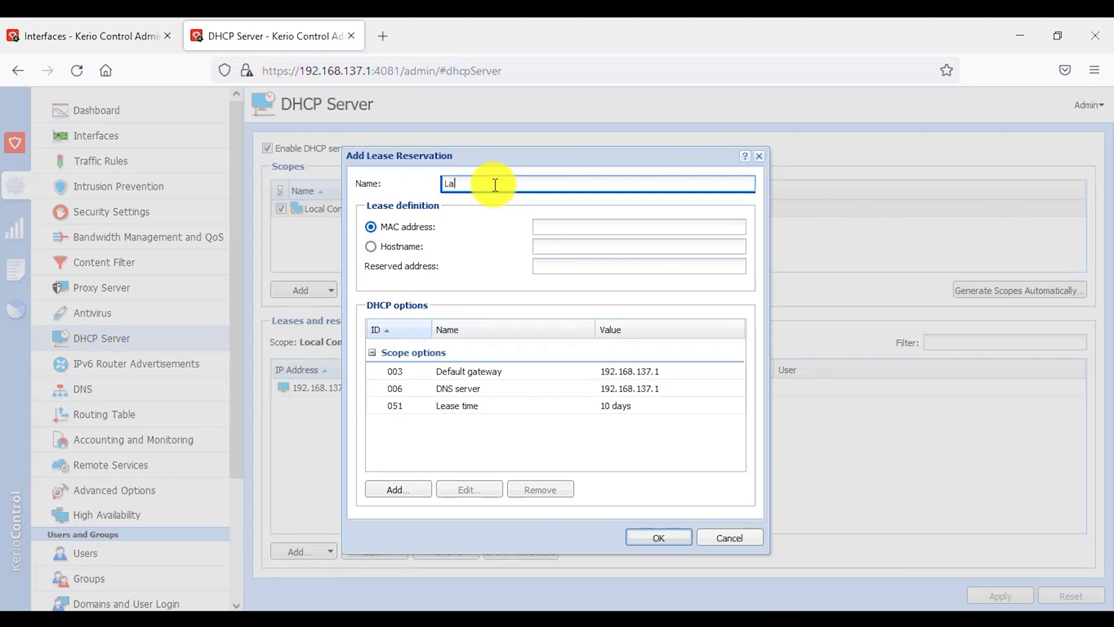
text(ptop-Test-IT)
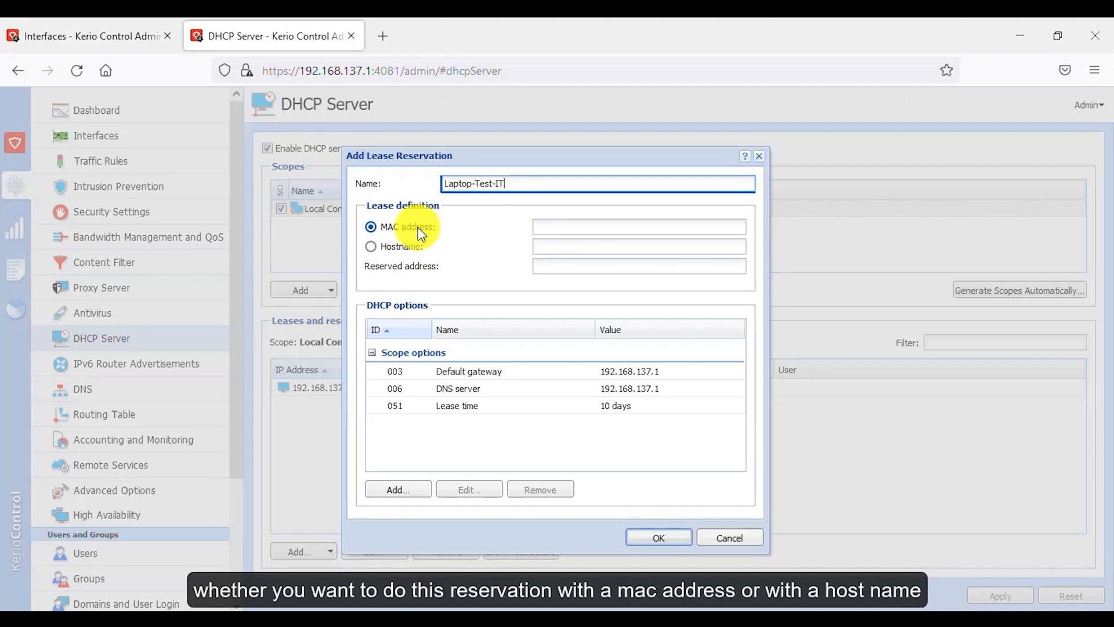
click(419, 230)
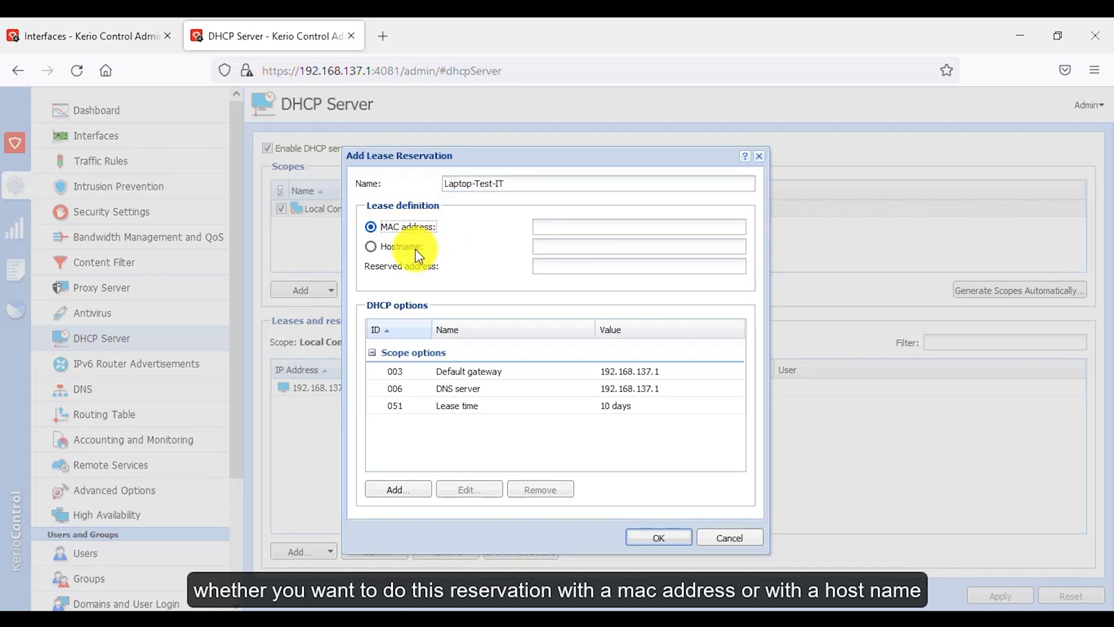
click(560, 230)
text(3C-9C-0F-45-D5-CA)
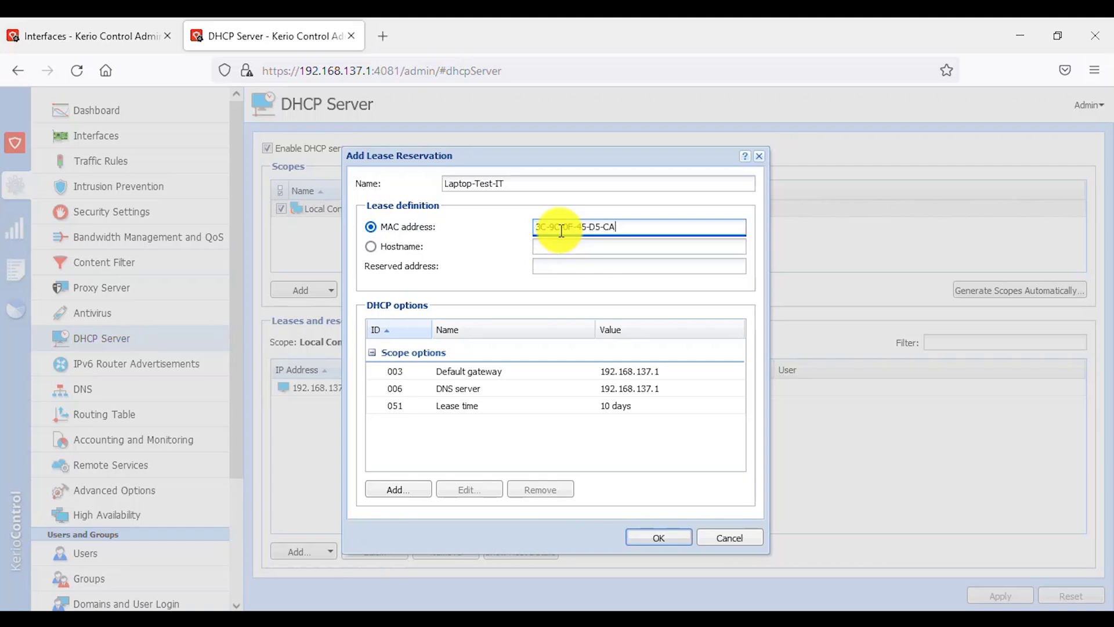
Reserve 192.168.137.55 for it, save, and apply the change to the DHCP server
click(563, 266)
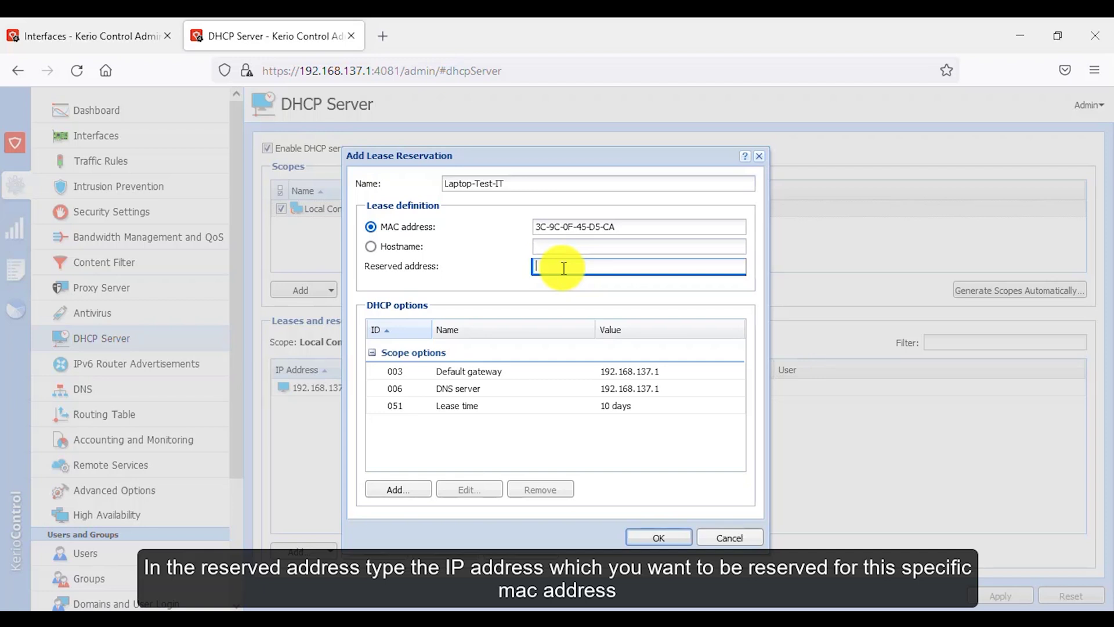
text(192.16)
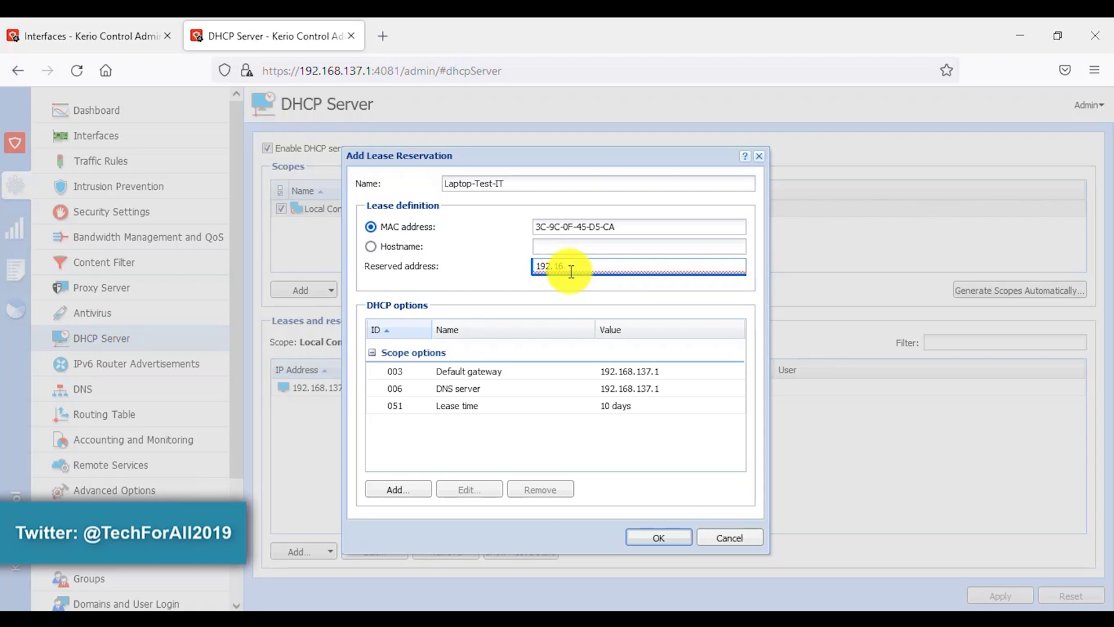
text(8.137.55)
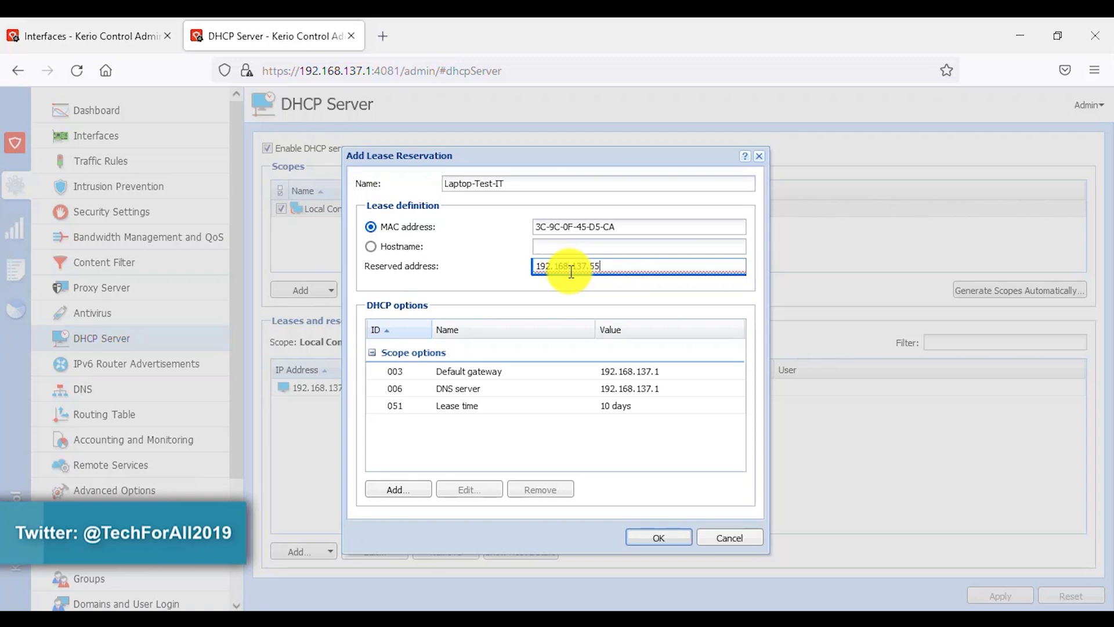
click(665, 538)
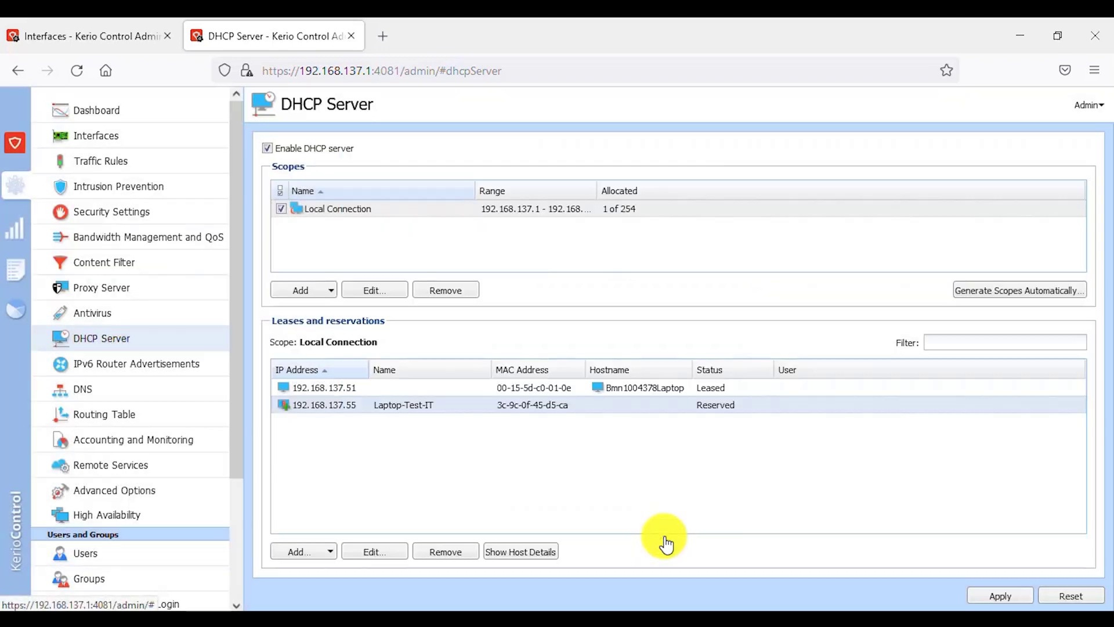
click(1005, 597)
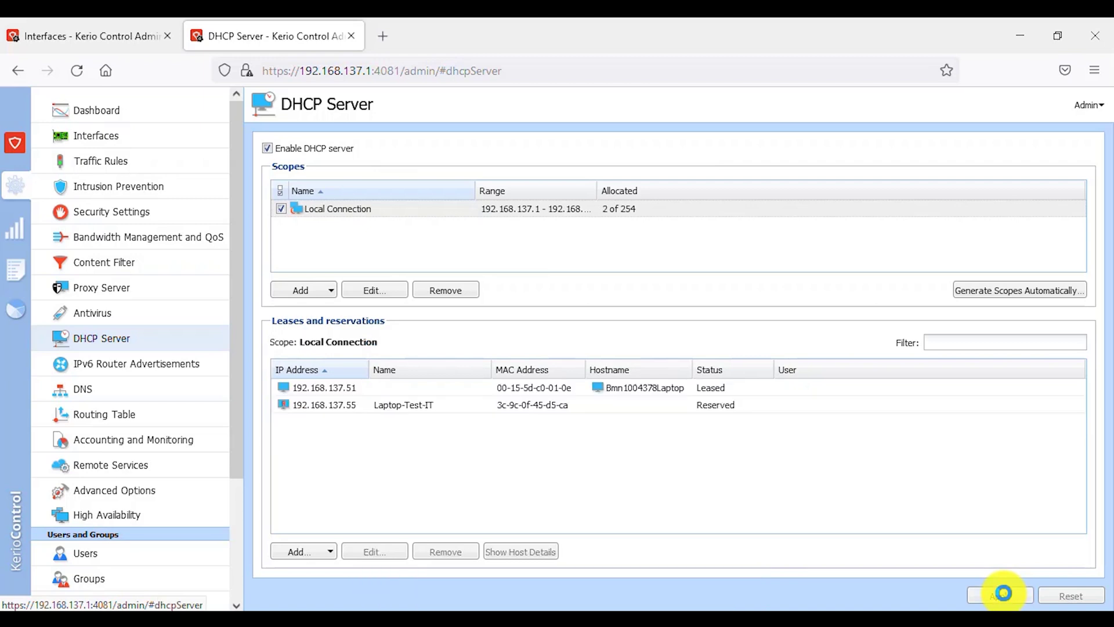
click(569, 404)
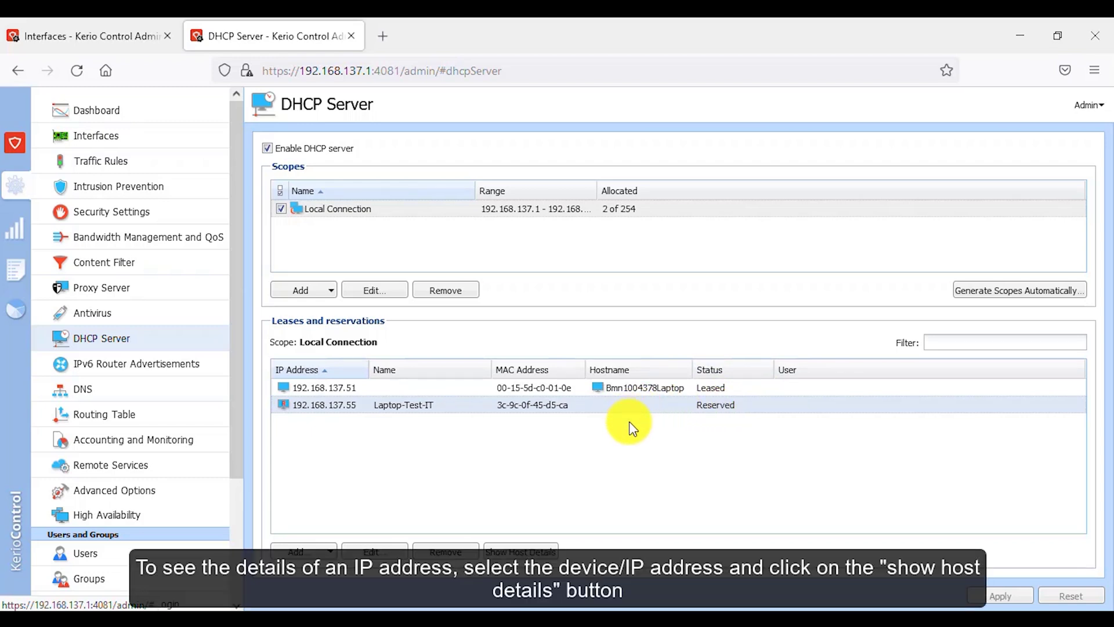
click(561, 390)
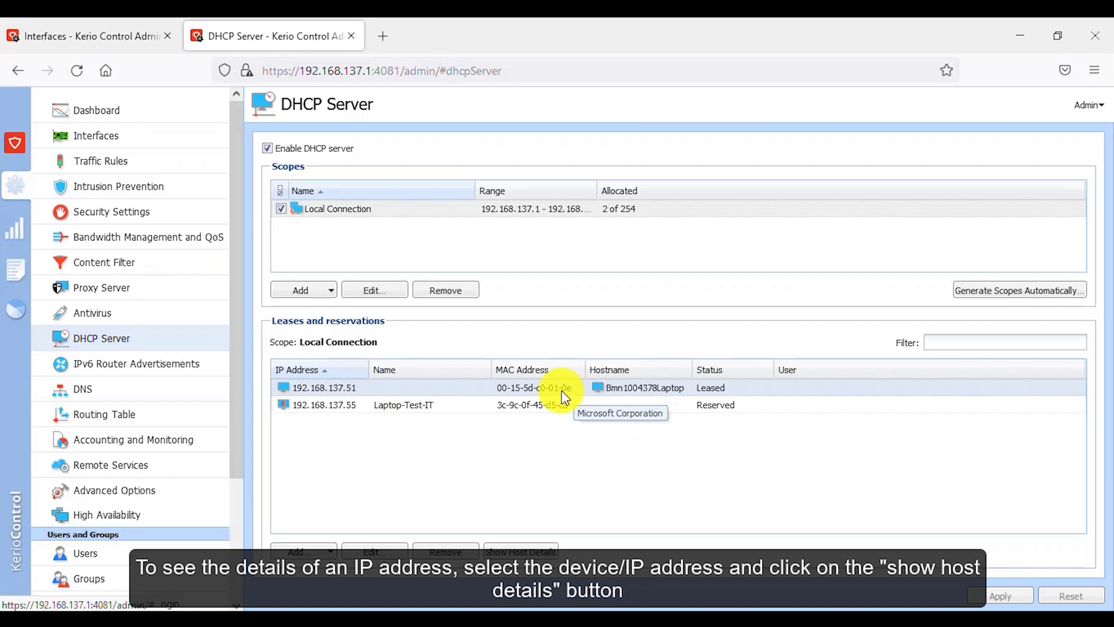
click(511, 554)
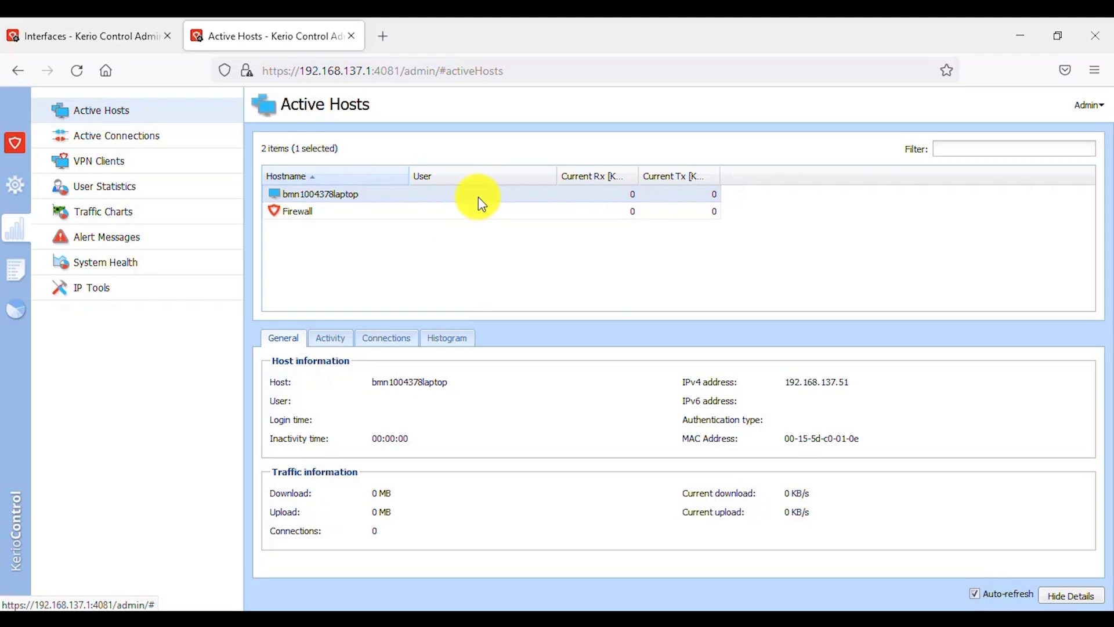
click(15, 185)
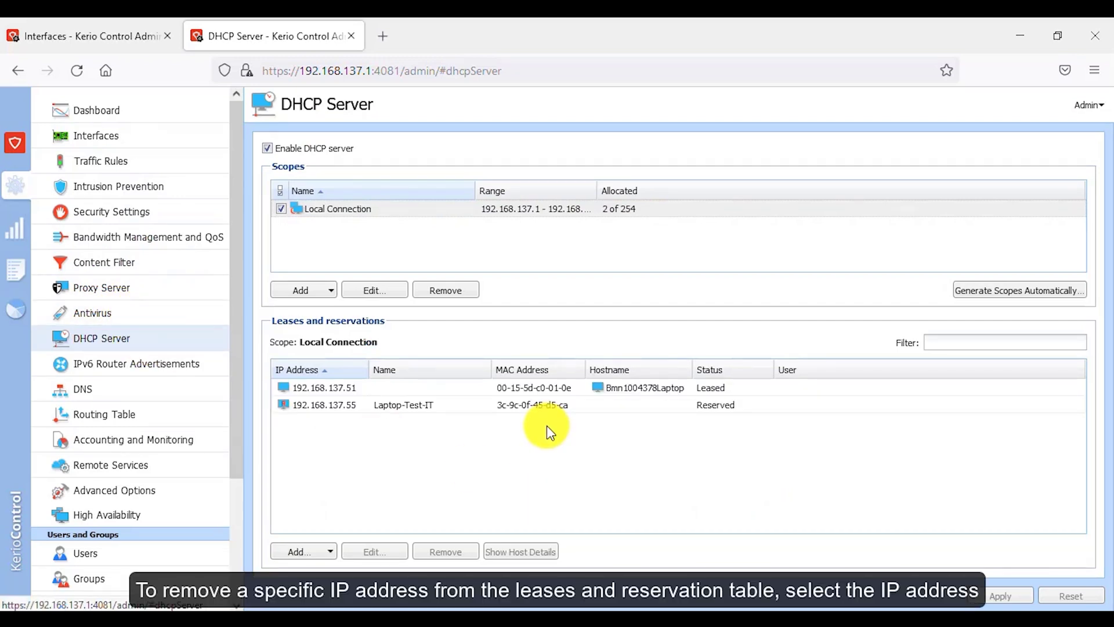
Select the 192.168.137.55 Laptop-Test-IT reservation and remove it
click(541, 393)
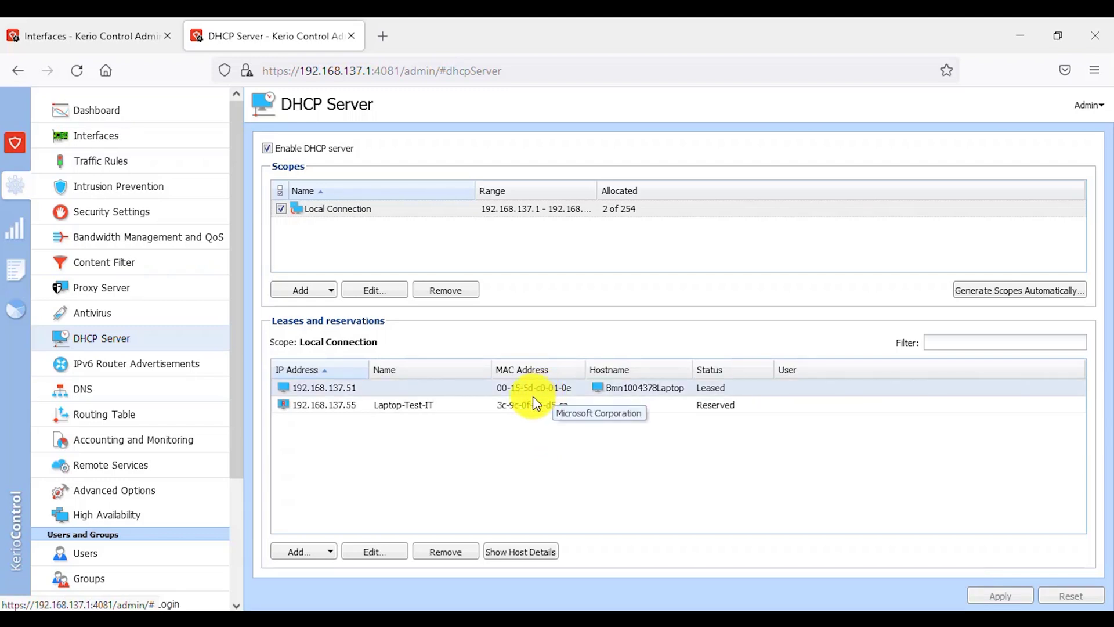
click(523, 408)
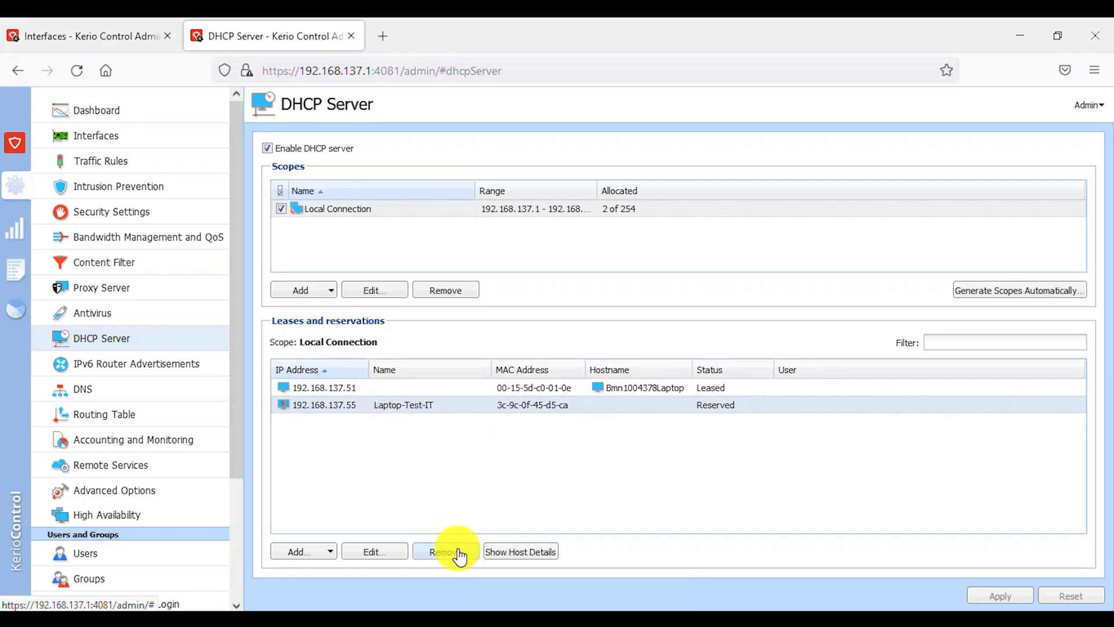
click(458, 556)
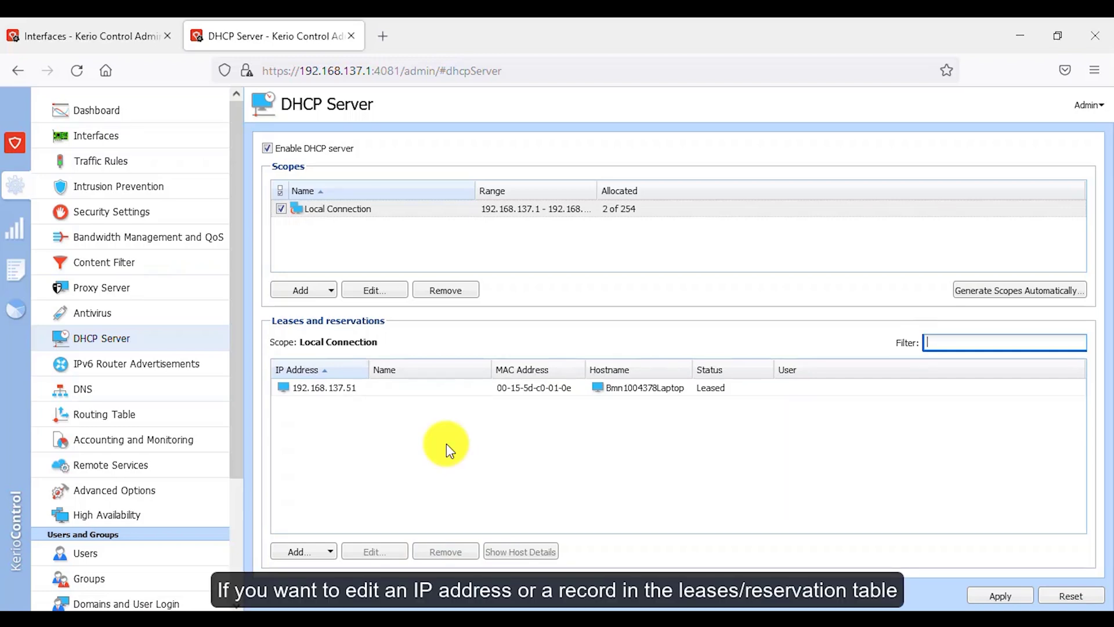
Edit the 192.168.137.51 lease as a reservation, review its name, MAC and address, and confirm
click(434, 395)
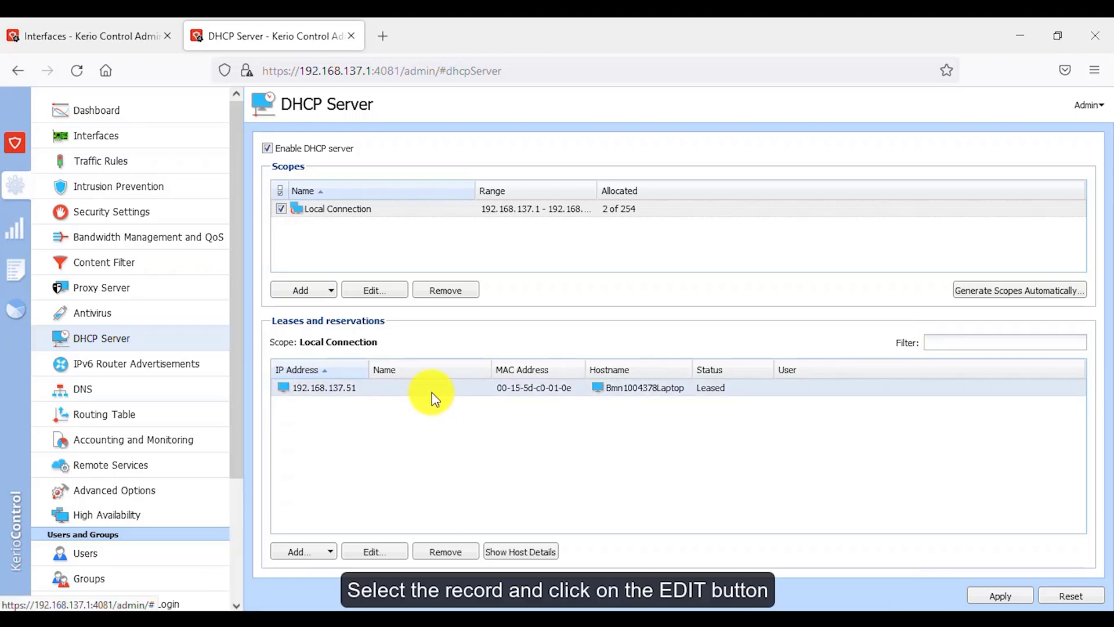
click(372, 551)
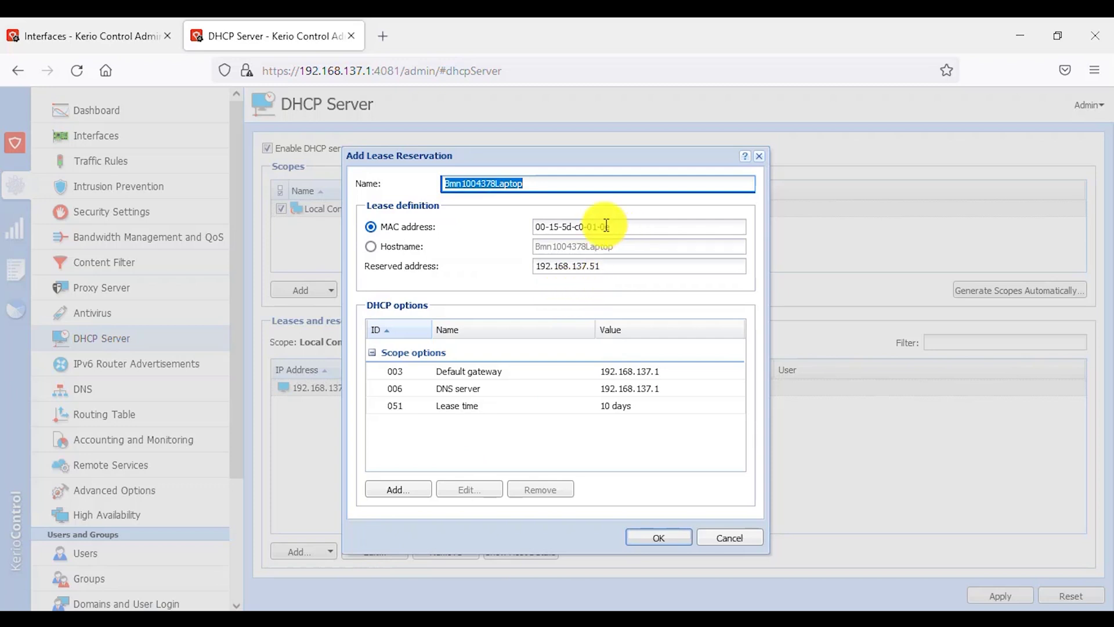
click(605, 184)
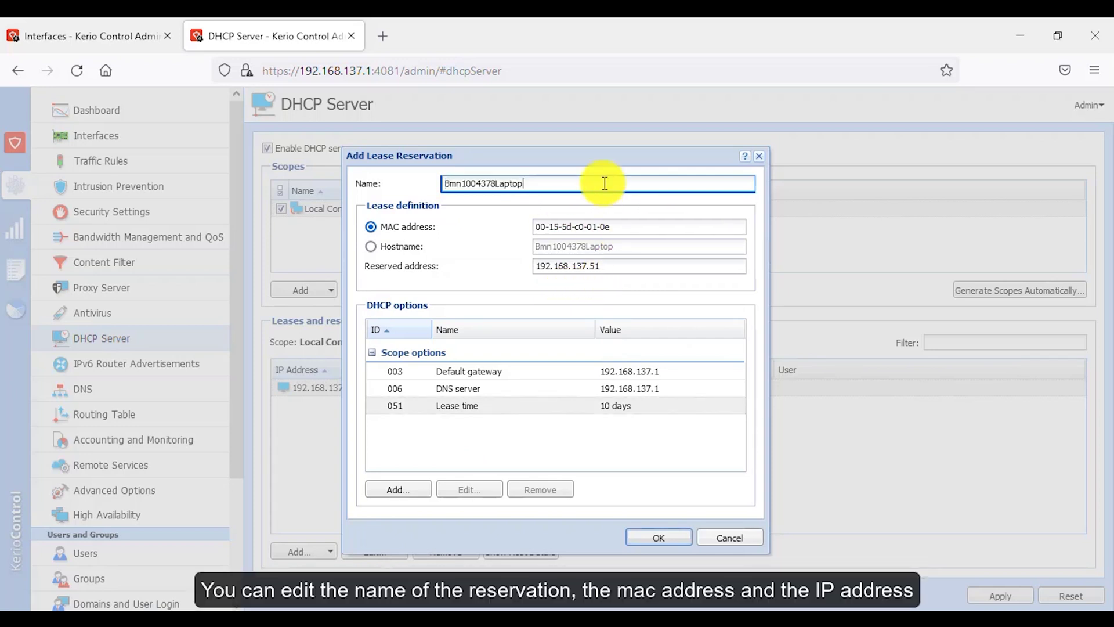
click(614, 226)
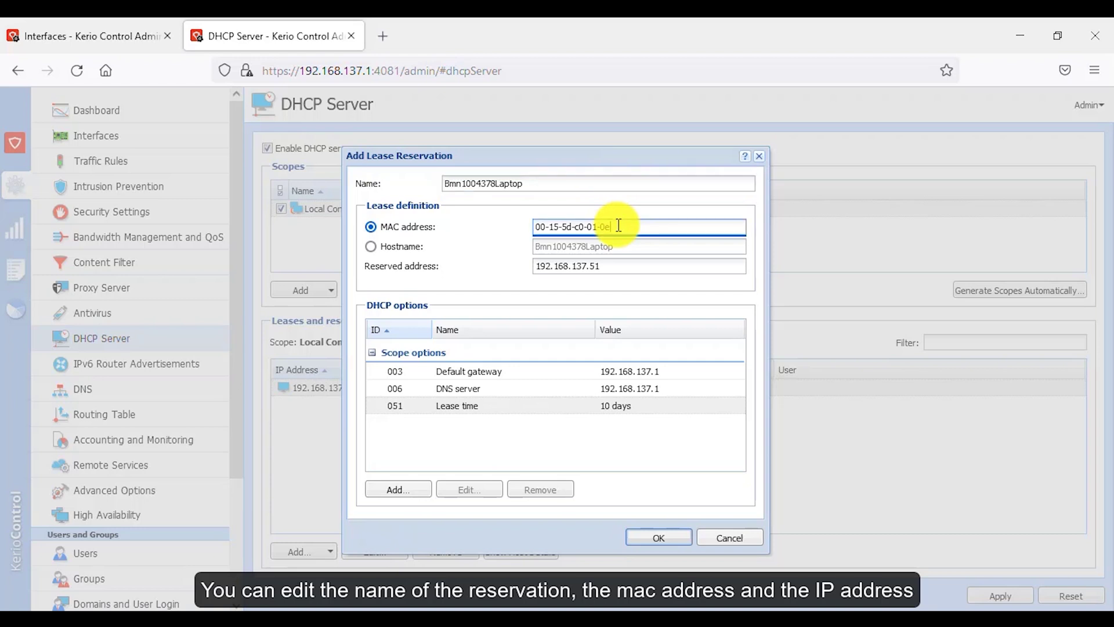
click(622, 266)
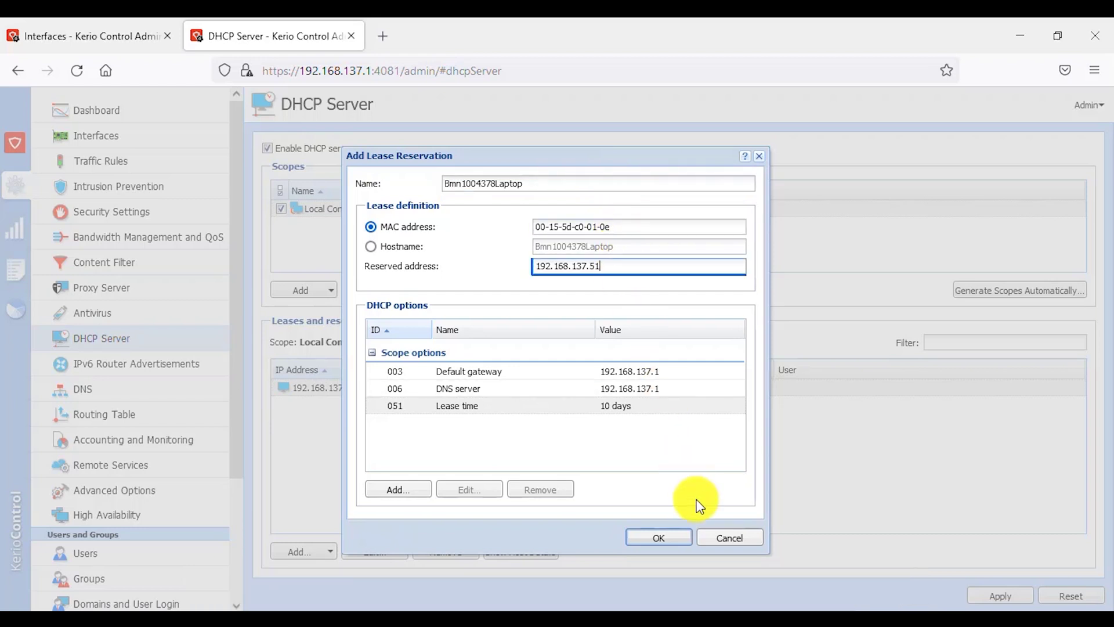
drag(601, 265, 572, 267)
click(666, 540)
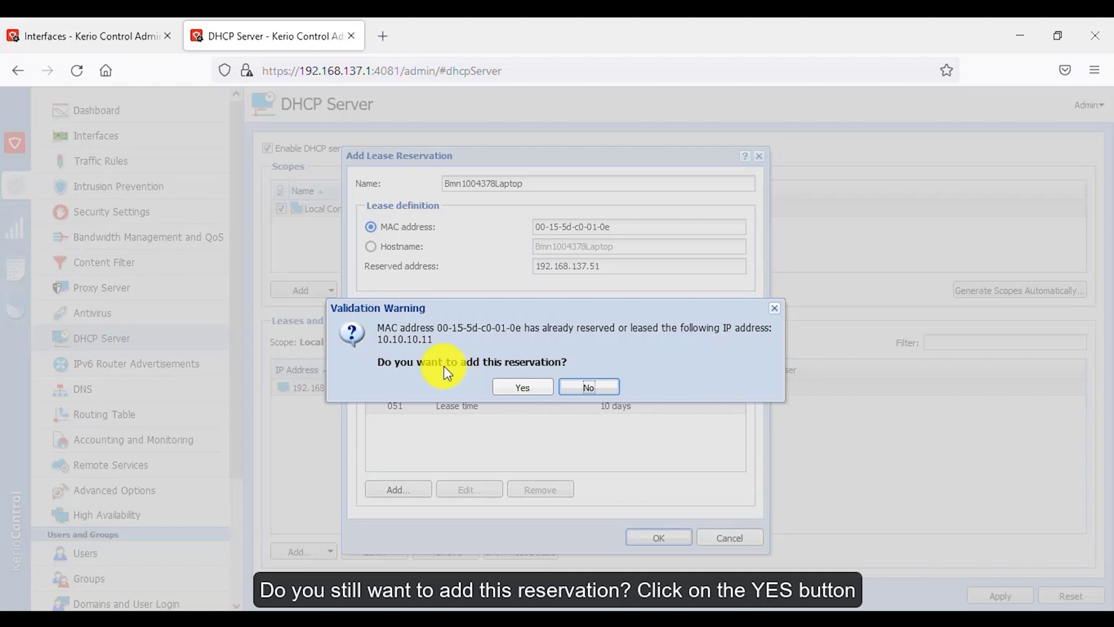
Confirm the validation warning and apply the 192.168.137.51 laptop reservation to the DHCP server
click(523, 388)
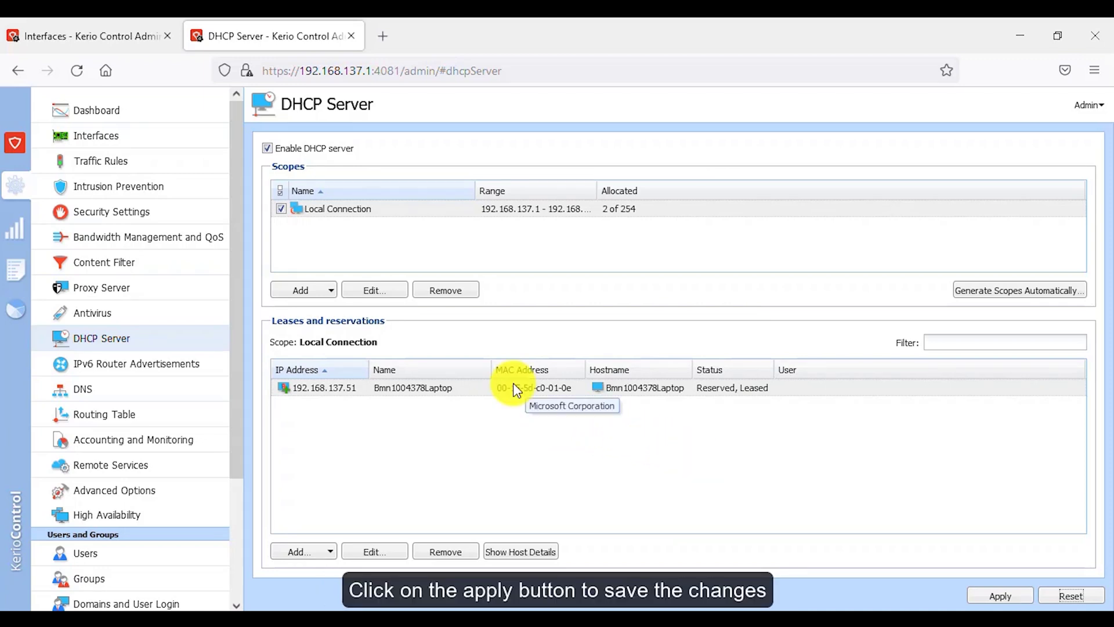
click(1017, 599)
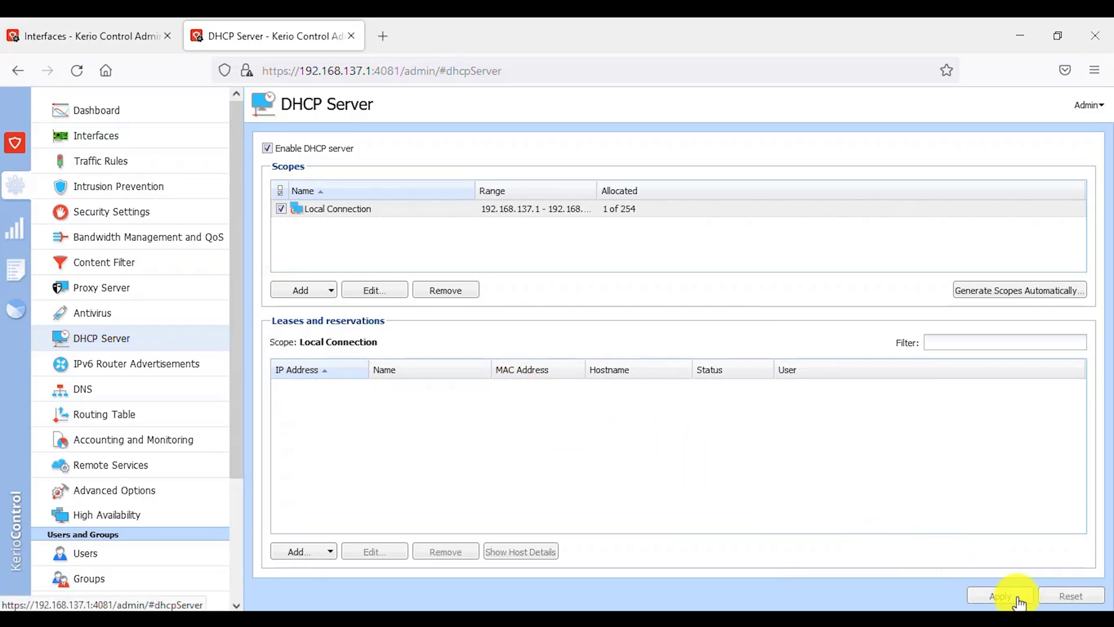